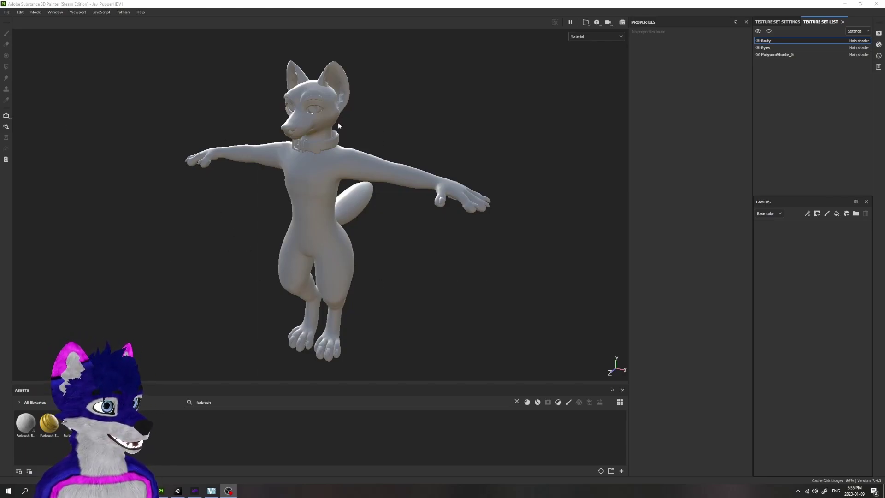
Step: Add the Furbrush Setup smart material to the layer stack of the Body texture set
mouse_move(354, 243)
alt+mouse_down()
mouse_move(397, 244)
mouse_move(354, 245)
alt+mouse_up()
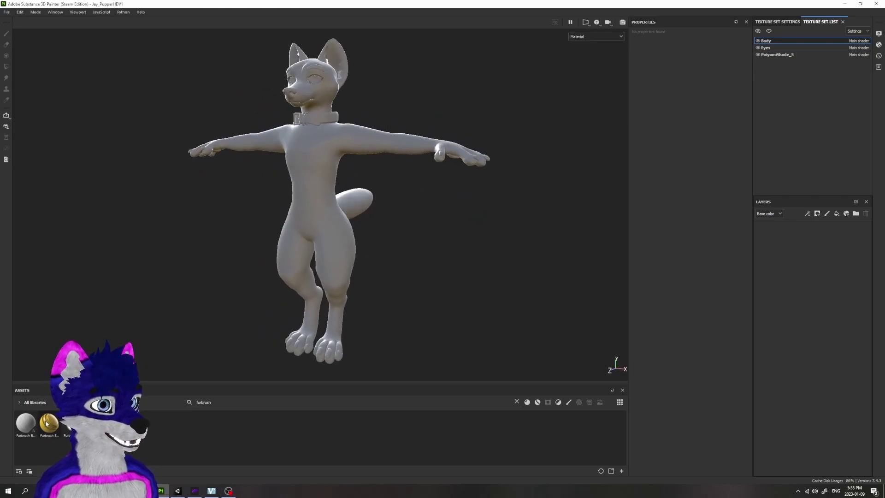
mouse_move(51, 422)
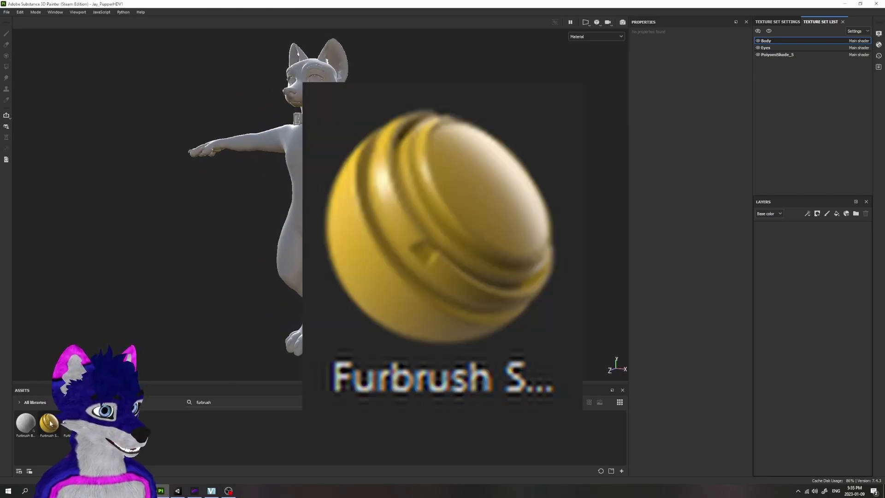
drag(50, 423, 780, 259)
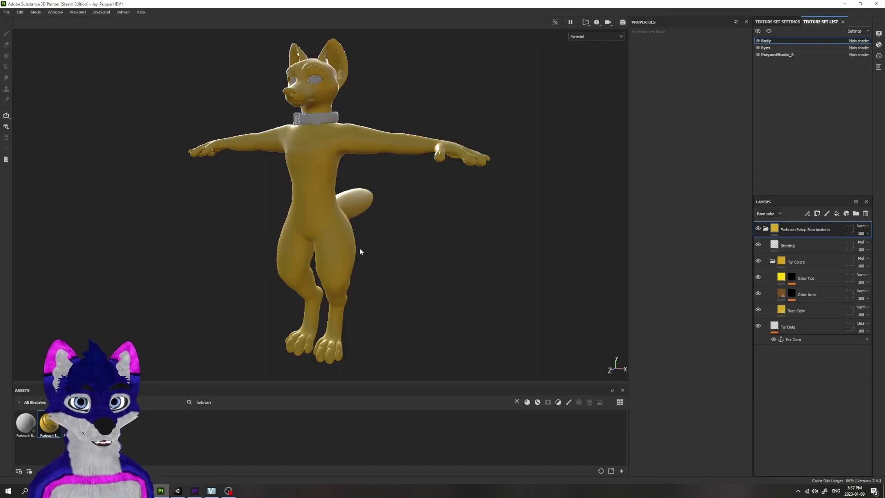
Step: Select the Fur Data layer and load the Furbrush tool preset with the Furbrush Basematerial for painting
scroll(353, 251, up, 5)
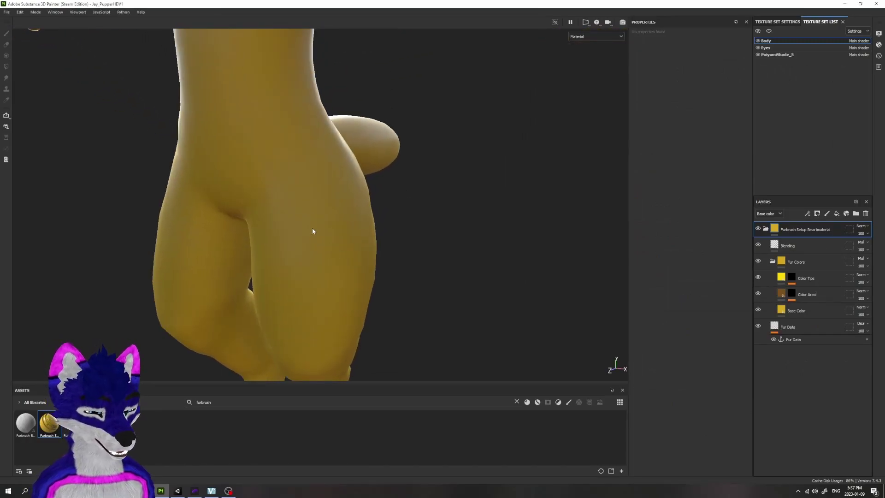
alt+drag(311, 227, 287, 198)
alt+drag(353, 239, 327, 223)
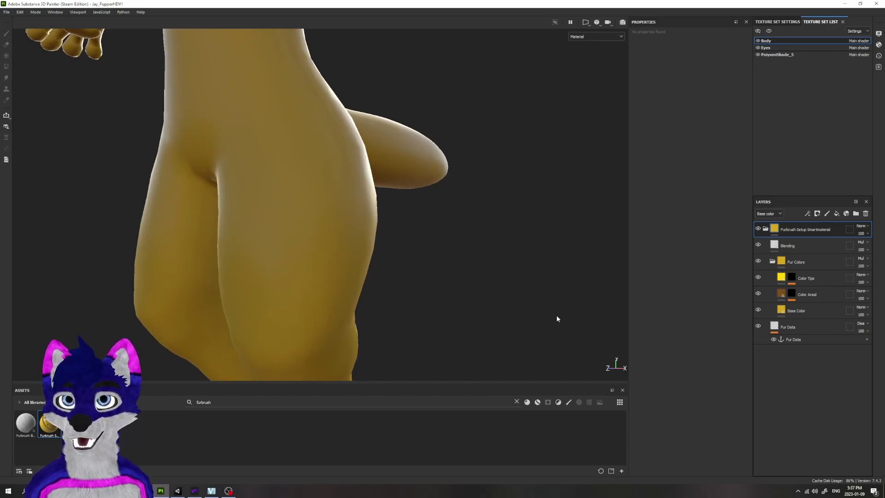
click(801, 326)
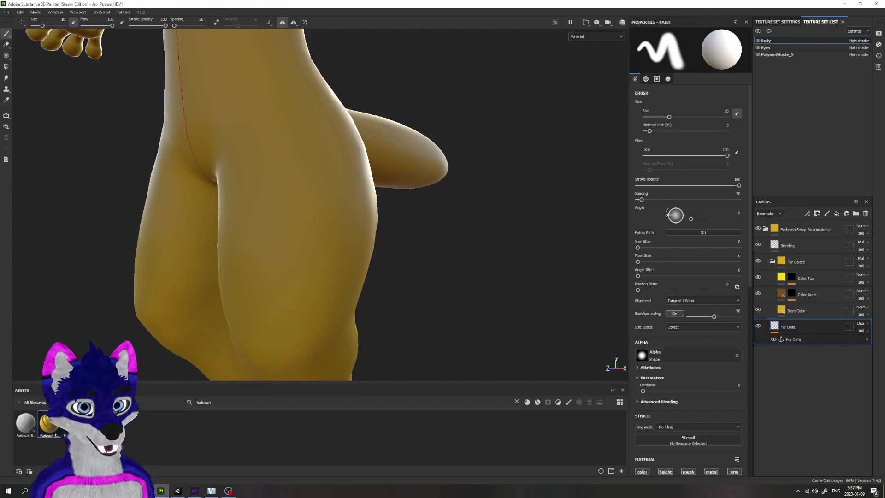
mouse_move(70, 423)
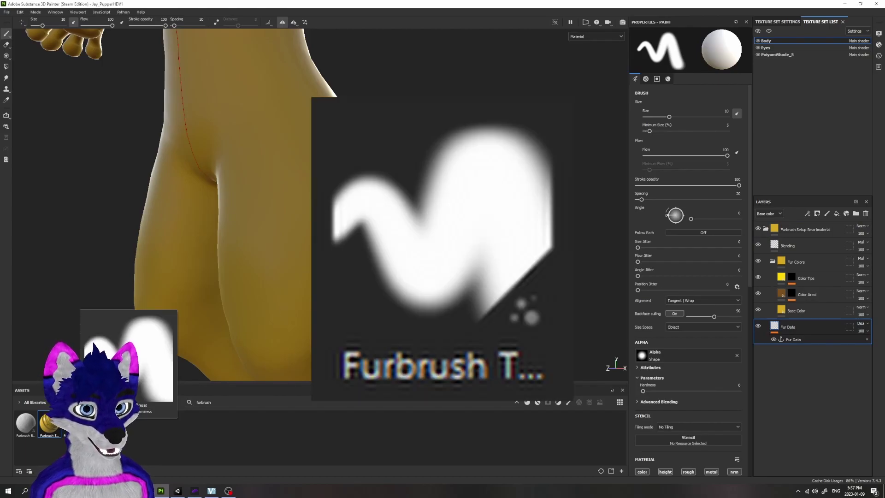
click(69, 423)
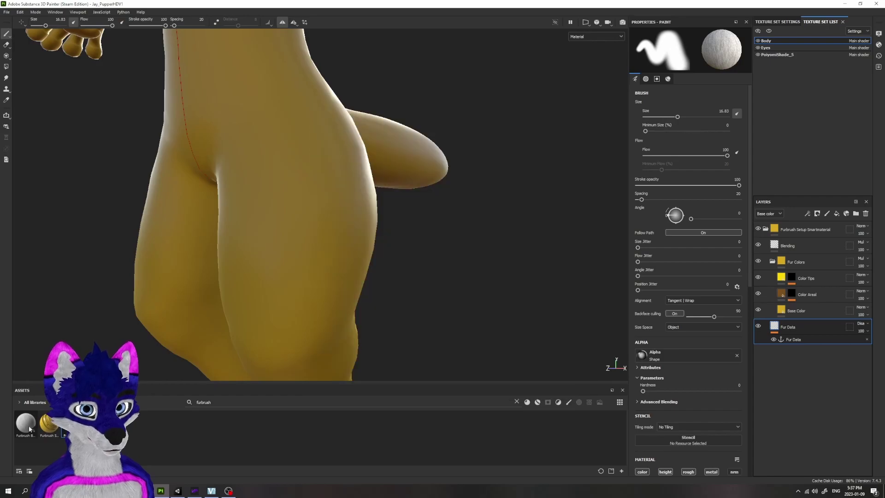
mouse_move(29, 428)
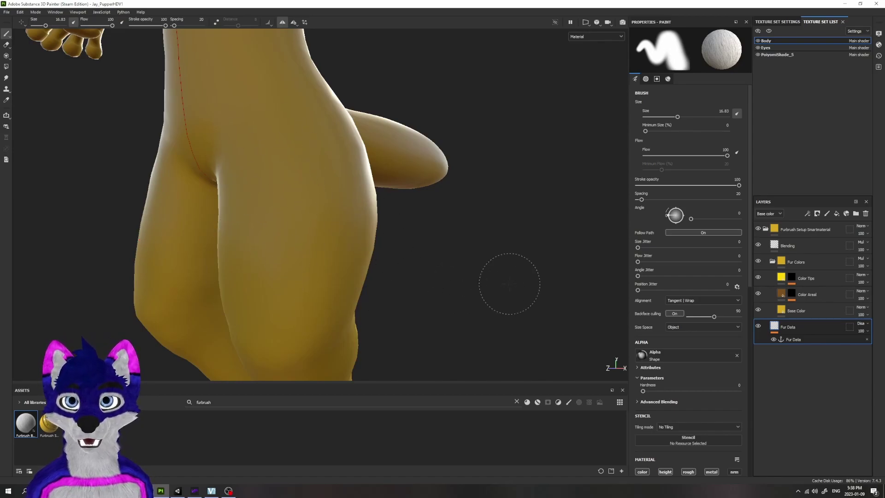
Step: Set the brush material's dynamic stroke Random Seed Type to Random Per Stamp
scroll(681, 286, down, 5)
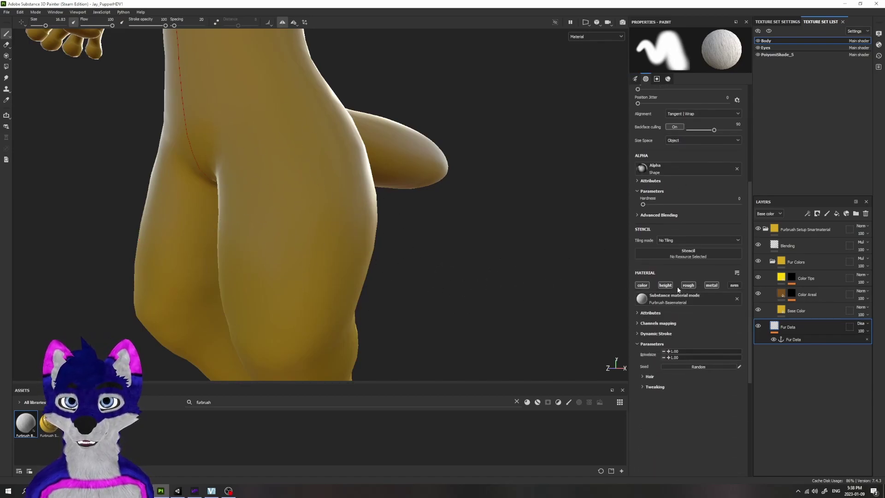
scroll(677, 290, down, 1)
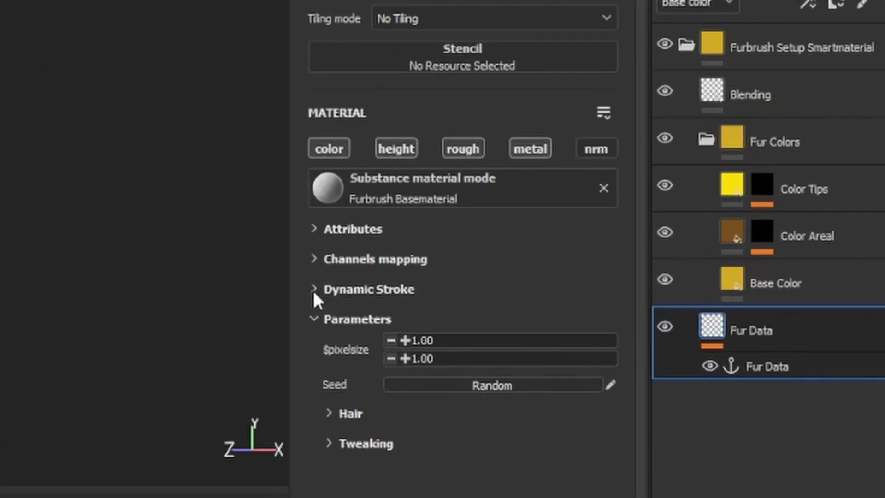
click(637, 313)
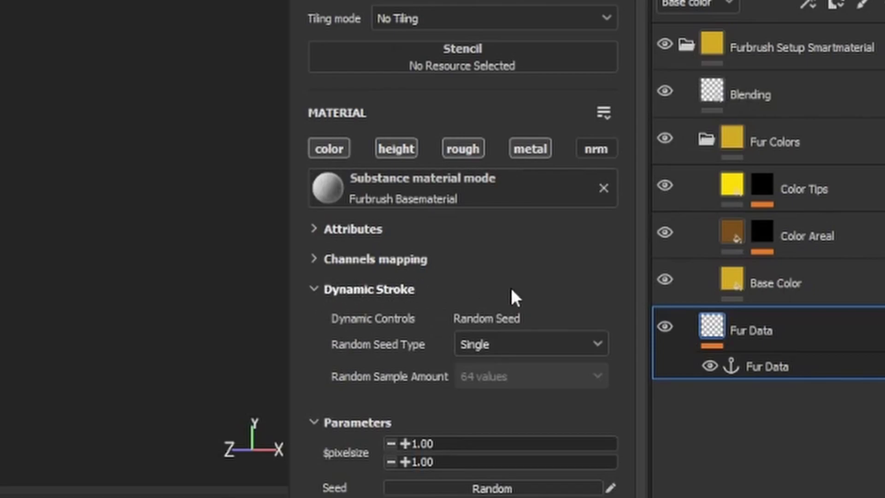
click(580, 345)
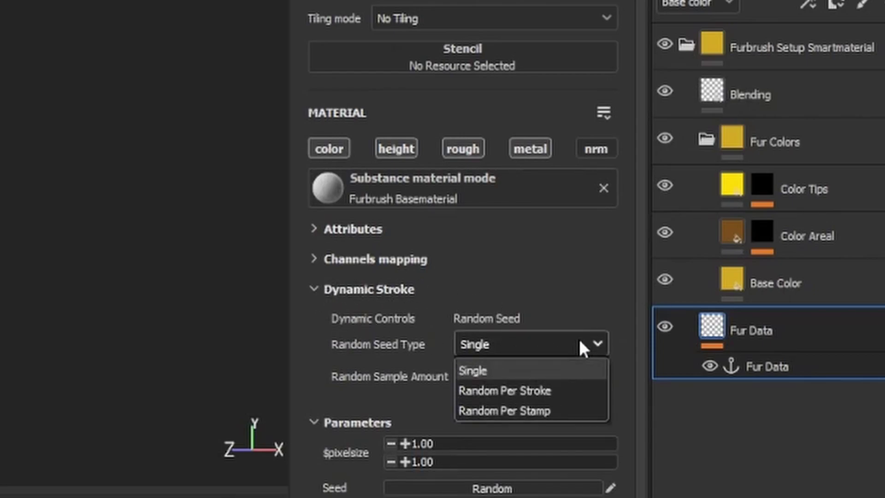
click(568, 406)
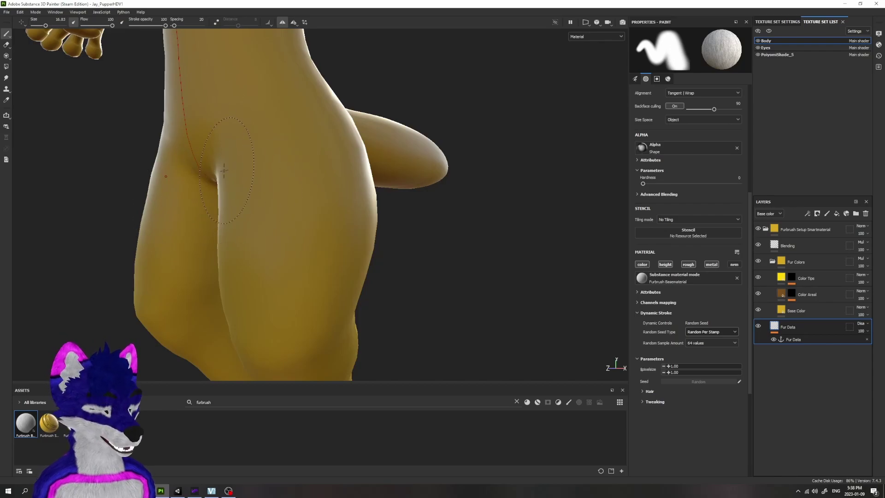
Step: Paint fur strokes on the Fur Data layer from the waist down over the hip and outer thigh
alt+drag(254, 161, 337, 154)
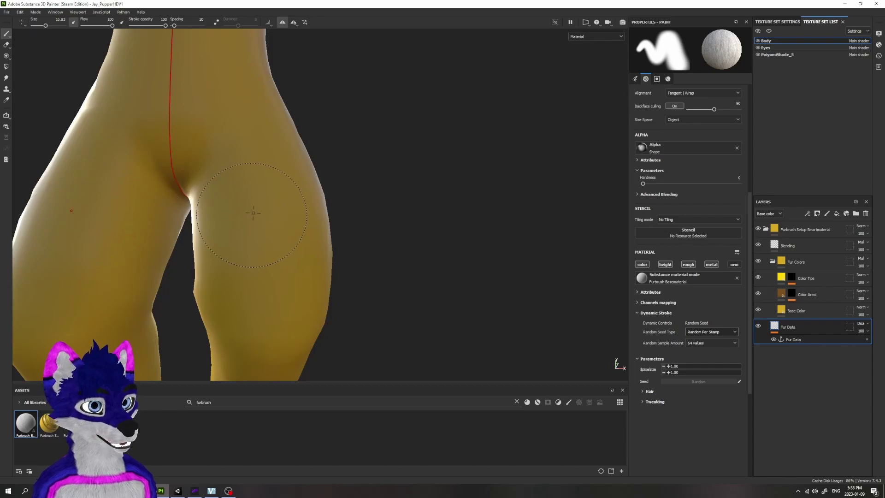
alt+drag(295, 184, 207, 208)
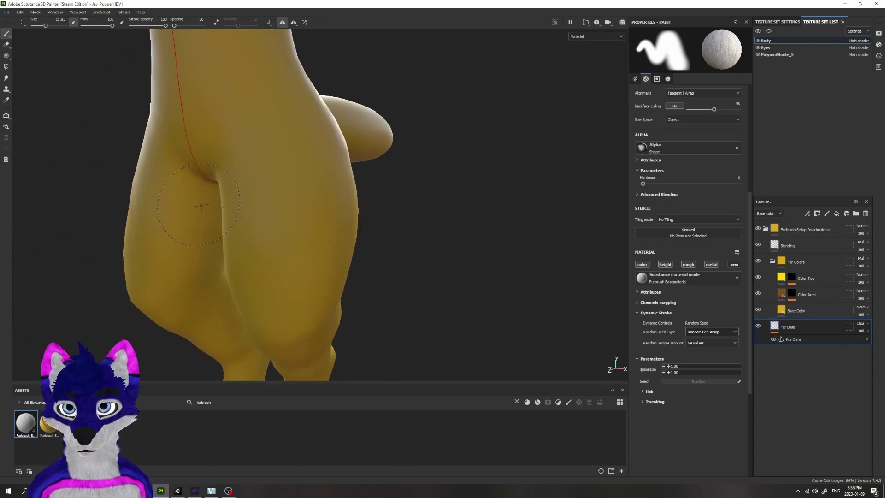
alt+drag(214, 205, 360, 211)
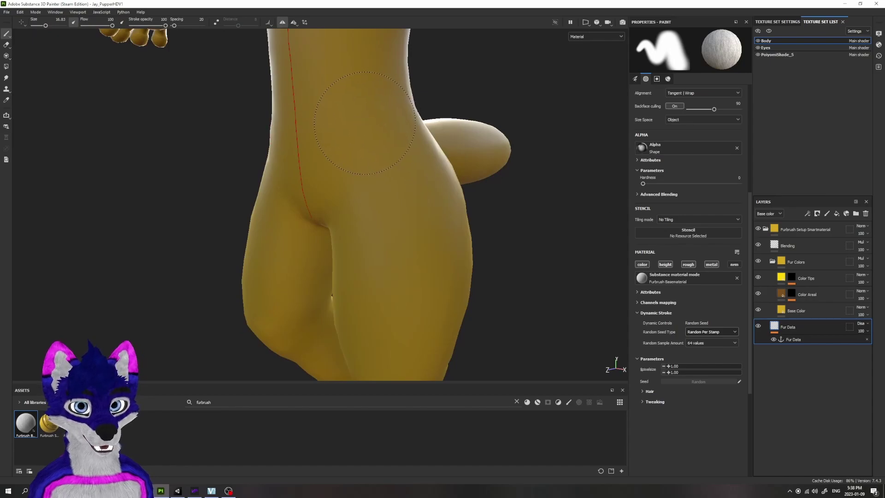
drag(403, 208, 407, 282)
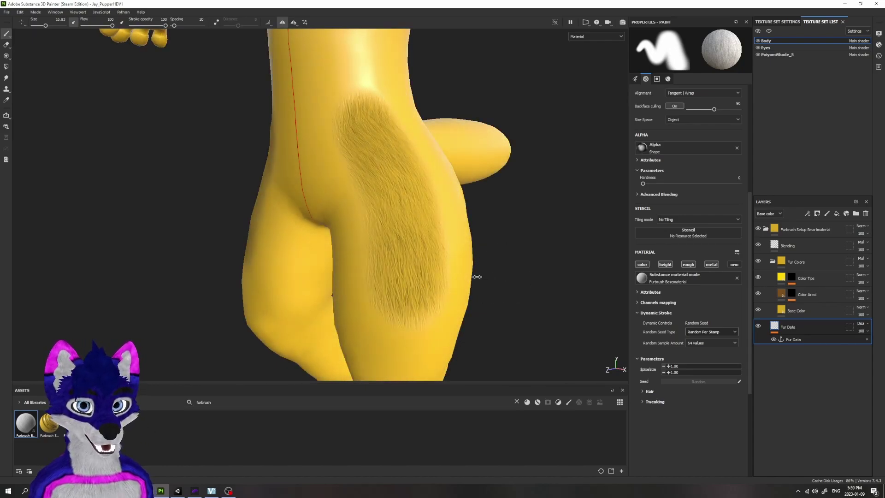
middle_drag(493, 261, 452, 250)
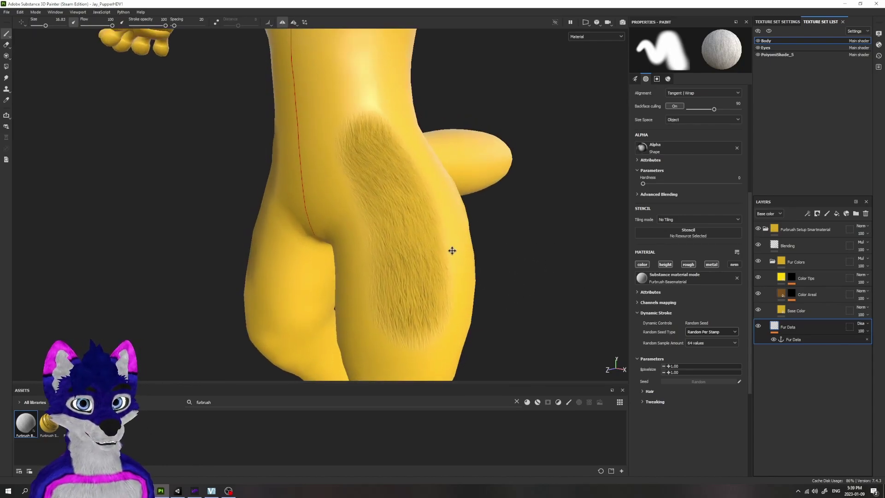
mouse_move(452, 250)
alt+mouse_down()
mouse_move(421, 247)
mouse_move(434, 253)
mouse_move(369, 212)
alt+mouse_up()
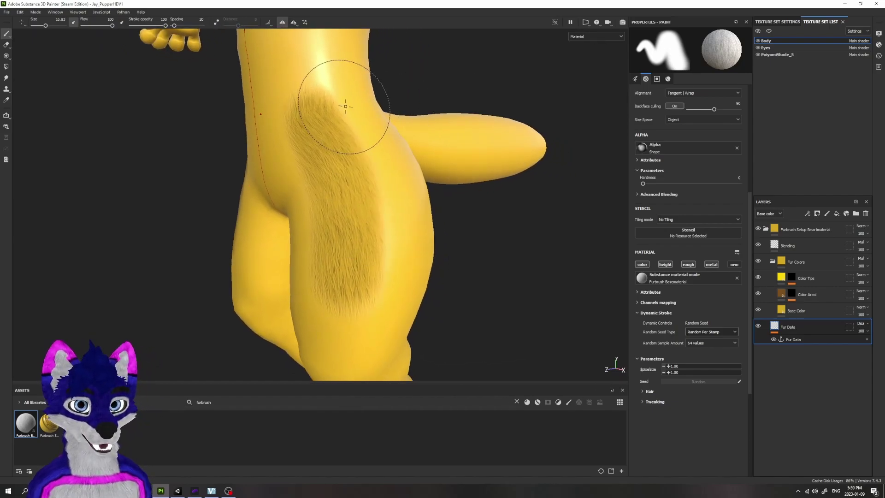
mouse_move(374, 141)
mouse_down()
mouse_move(395, 172)
mouse_move(419, 288)
mouse_move(416, 232)
mouse_move(502, 140)
mouse_move(446, 130)
mouse_move(369, 151)
mouse_move(415, 144)
mouse_move(388, 129)
mouse_move(401, 142)
mouse_up()
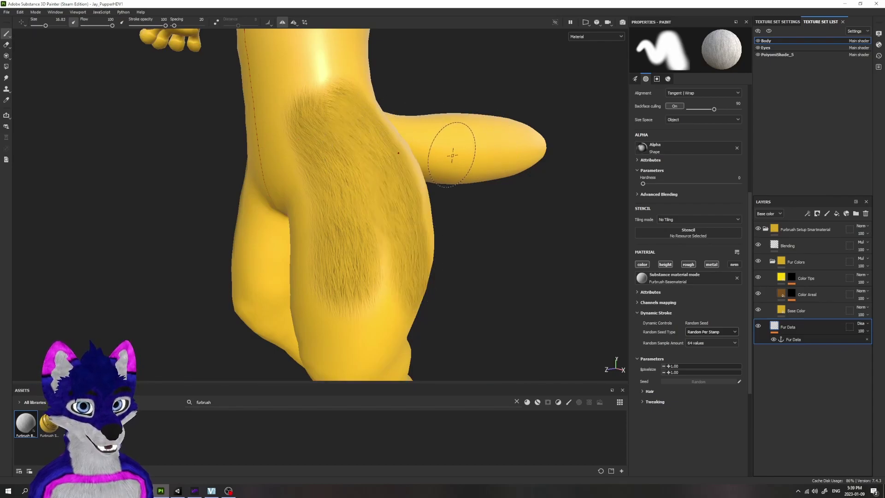
Step: Check the Body texture set's size and channel settings, return to the texture set list, and examine the painted thigh fur up close
mouse_move(452, 156)
alt+mouse_down()
mouse_move(332, 137)
mouse_move(276, 204)
mouse_move(246, 146)
mouse_move(274, 226)
mouse_move(276, 257)
mouse_move(258, 312)
mouse_move(266, 256)
alt+mouse_up()
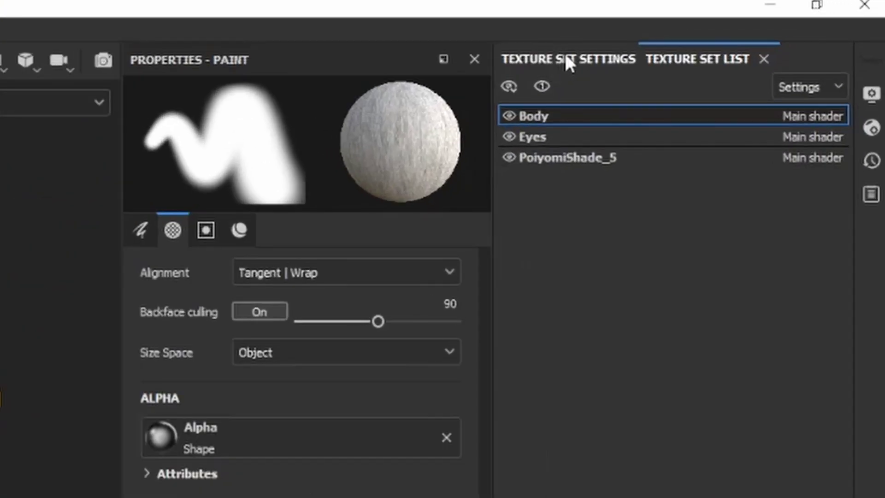
click(575, 58)
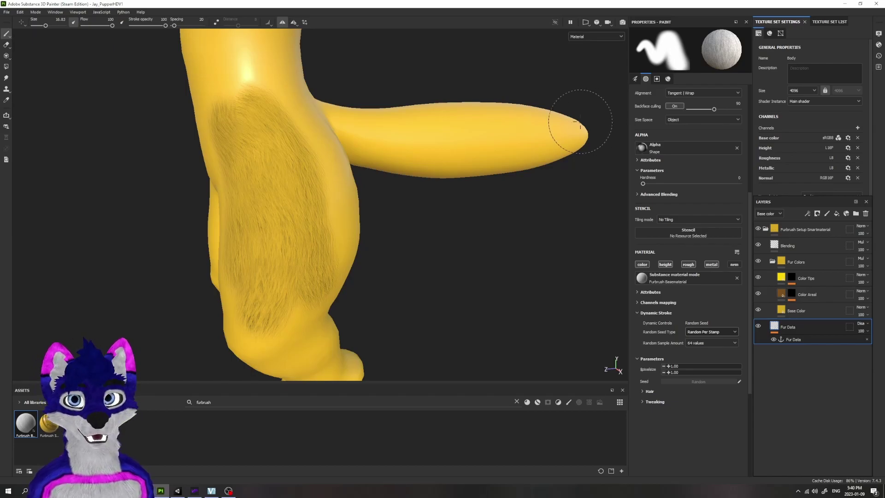
click(826, 22)
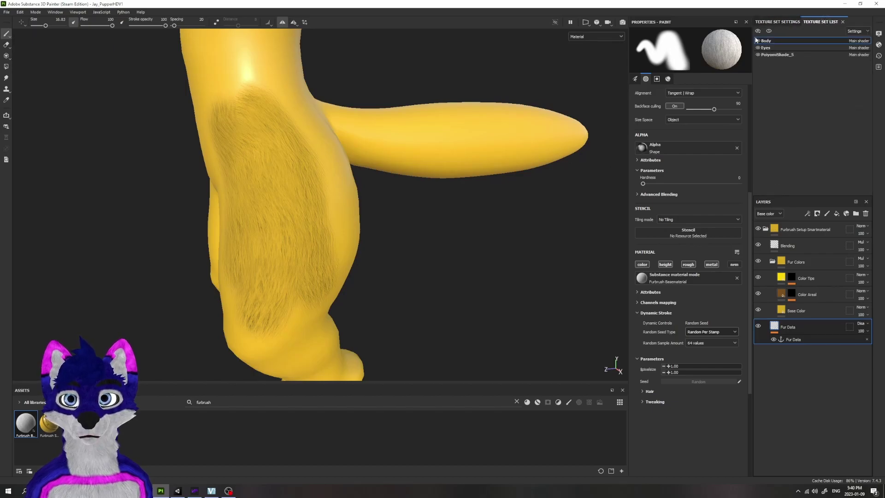
mouse_move(355, 168)
alt+mouse_down()
mouse_move(371, 188)
mouse_move(339, 174)
mouse_move(398, 168)
alt+mouse_up()
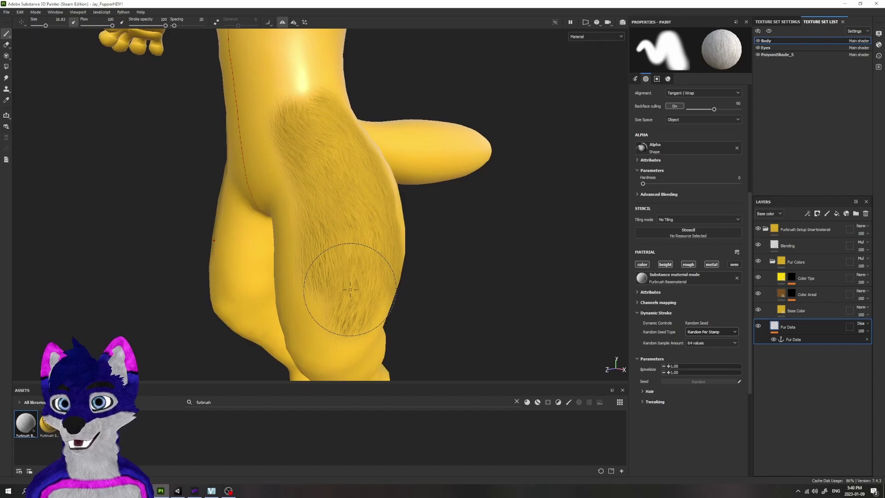
scroll(348, 289, up, 3)
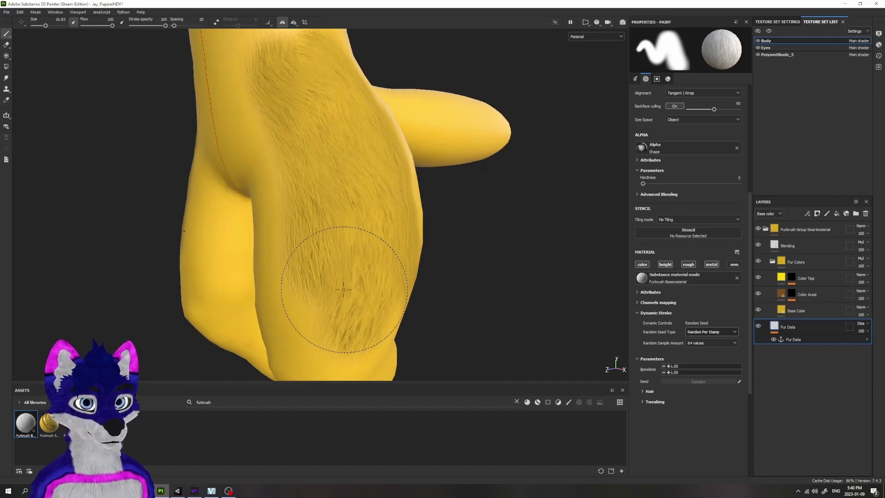
alt+drag(316, 277, 322, 239)
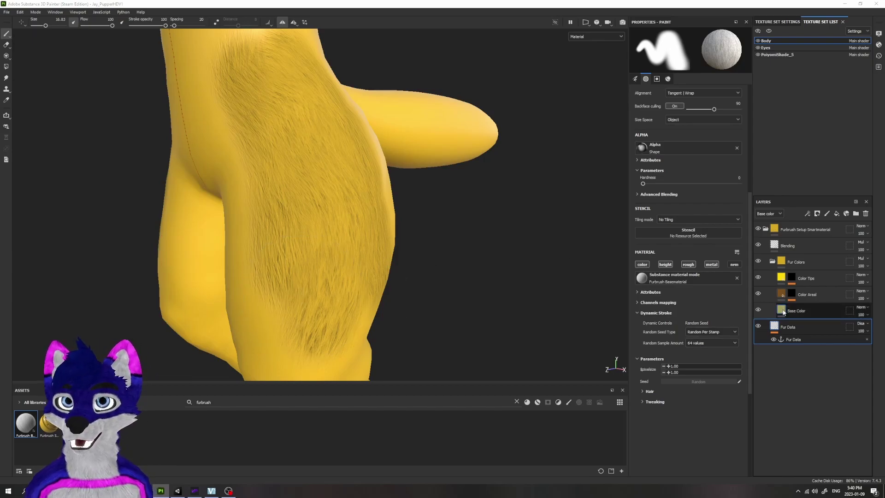
Step: Delete the Color Areal and Color Tips layers from the Fur Colors folder
click(812, 295)
ctrl+click(813, 279)
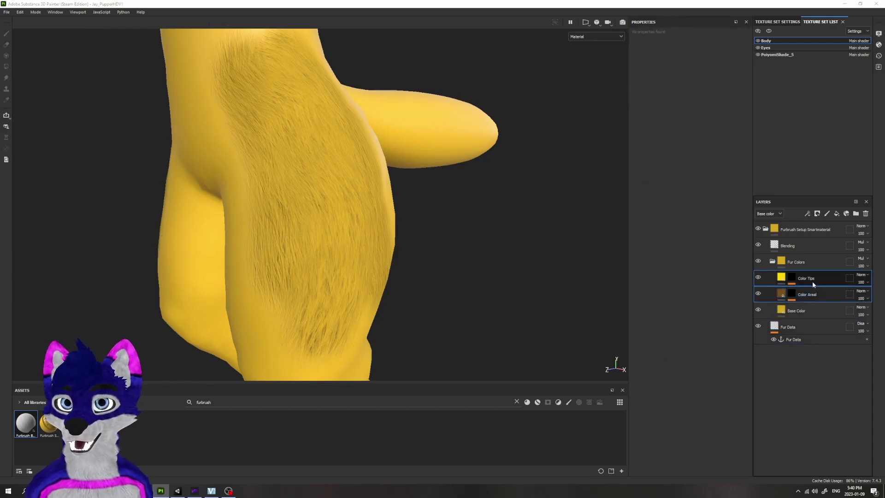
key(Delete)
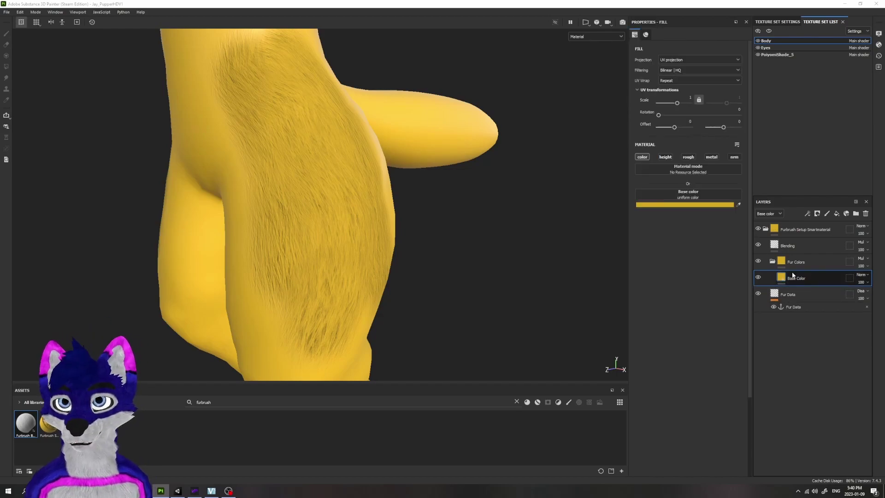
Step: Change the Base Color layer's uniform color to light grey E7E7E7
click(681, 205)
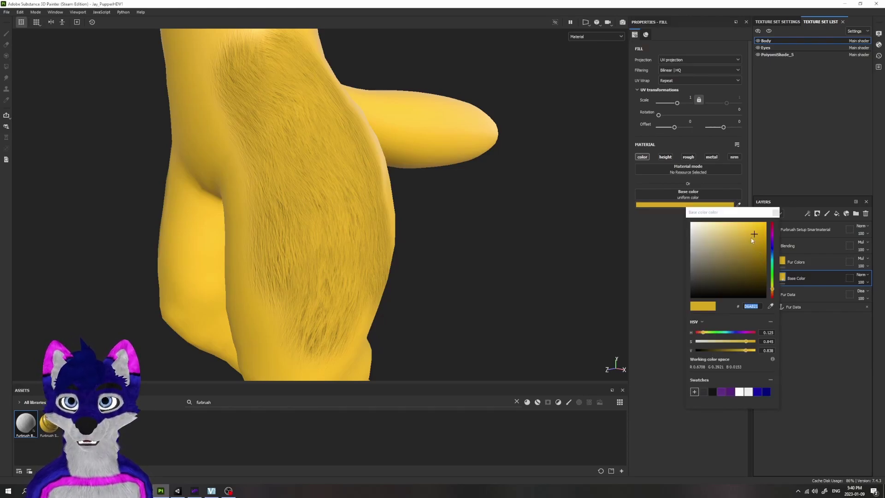
drag(753, 236, 686, 234)
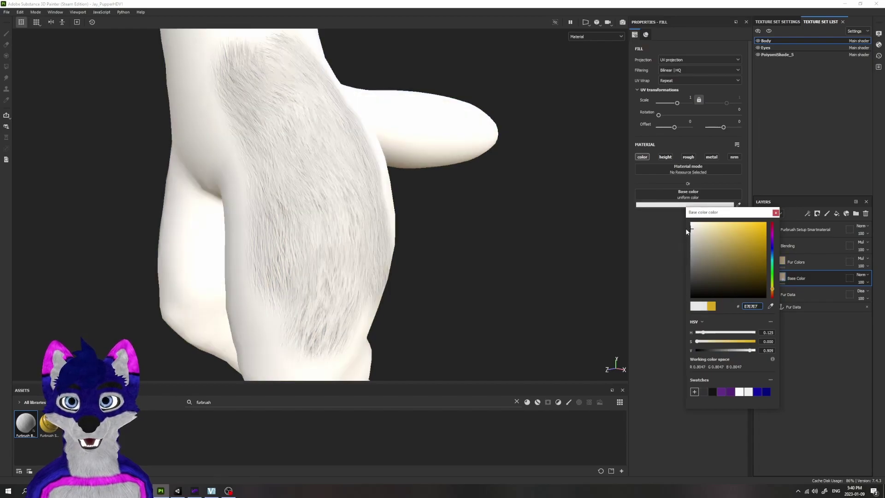
click(776, 212)
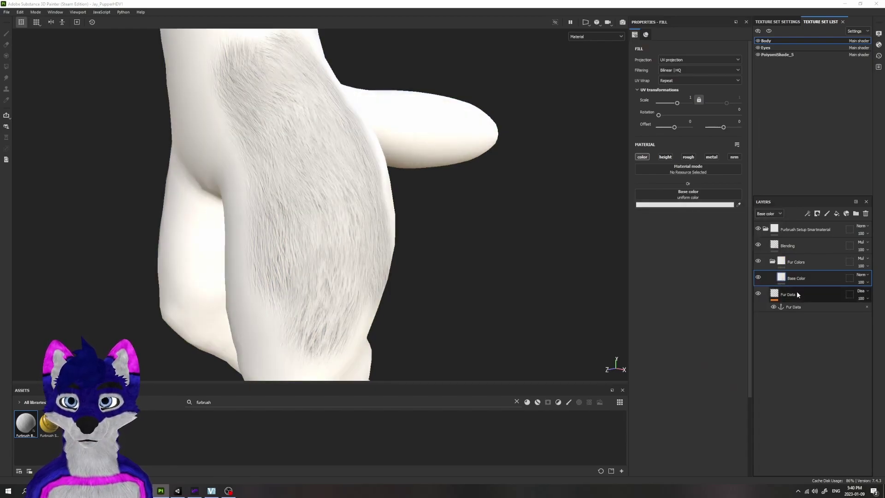
Step: Add a fill layer above Base Color in the Fur Colors folder and set its base color to blue 0707B0
alt+drag(321, 199, 366, 227)
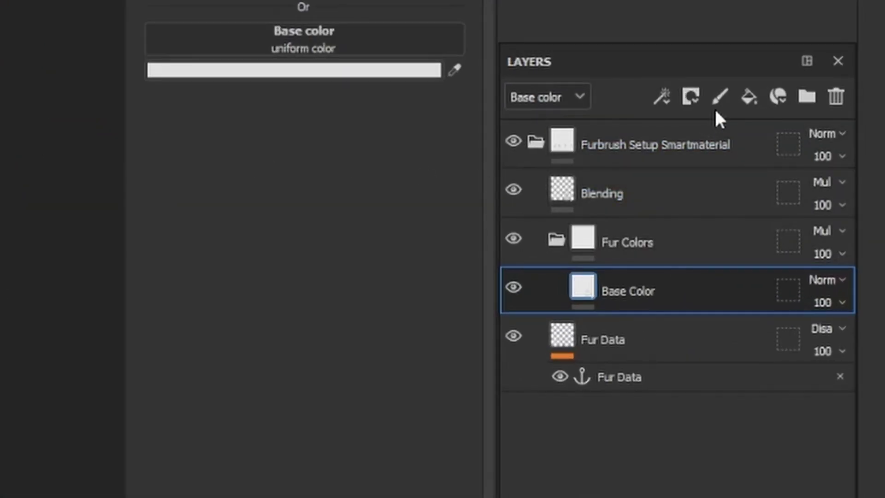
click(746, 97)
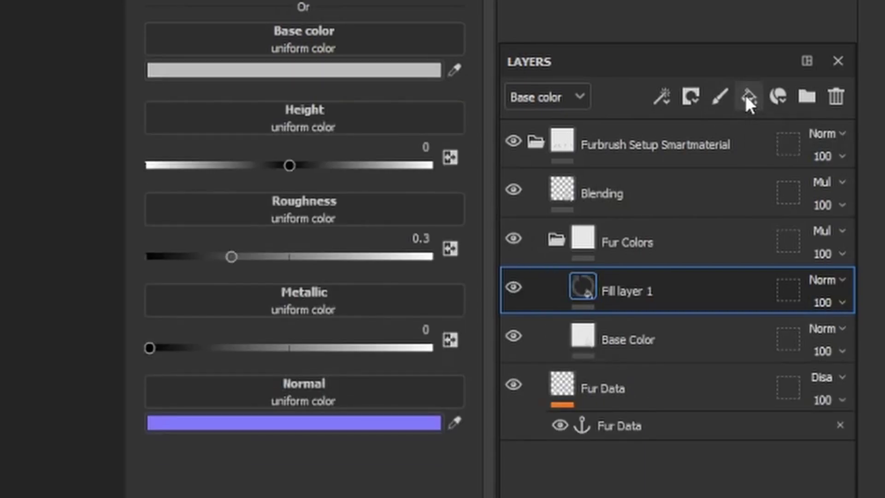
click(405, 69)
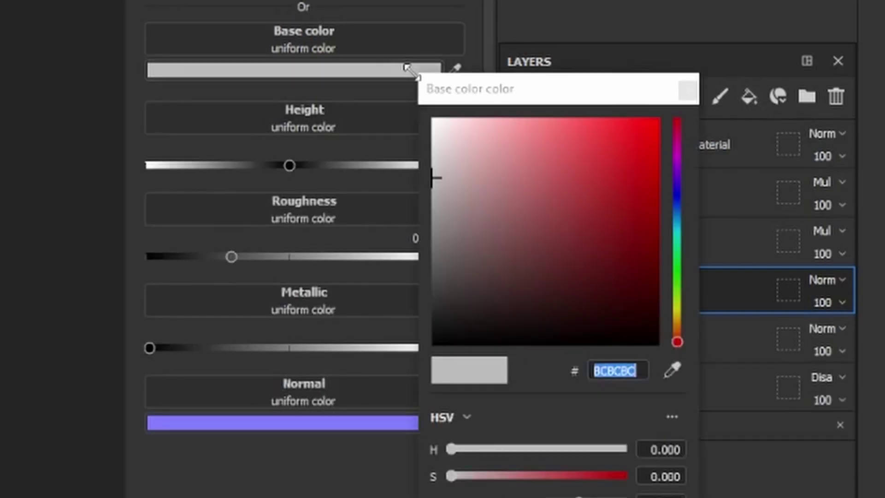
click(674, 191)
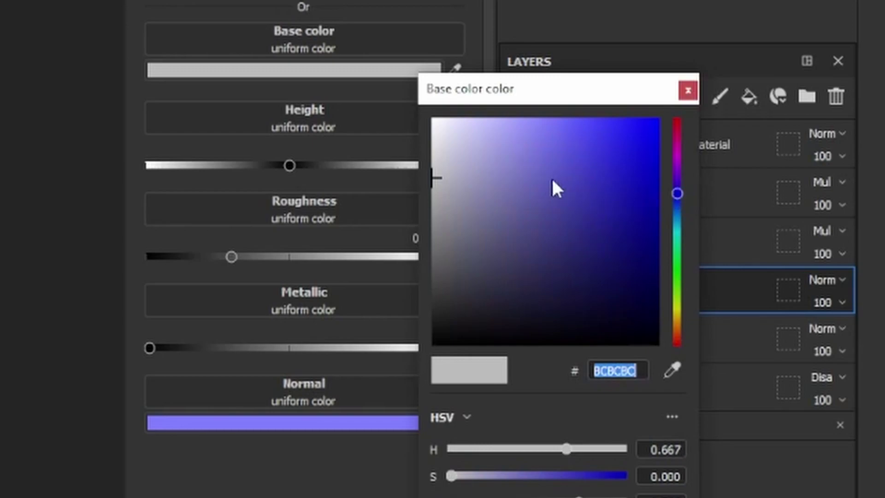
drag(566, 163, 648, 187)
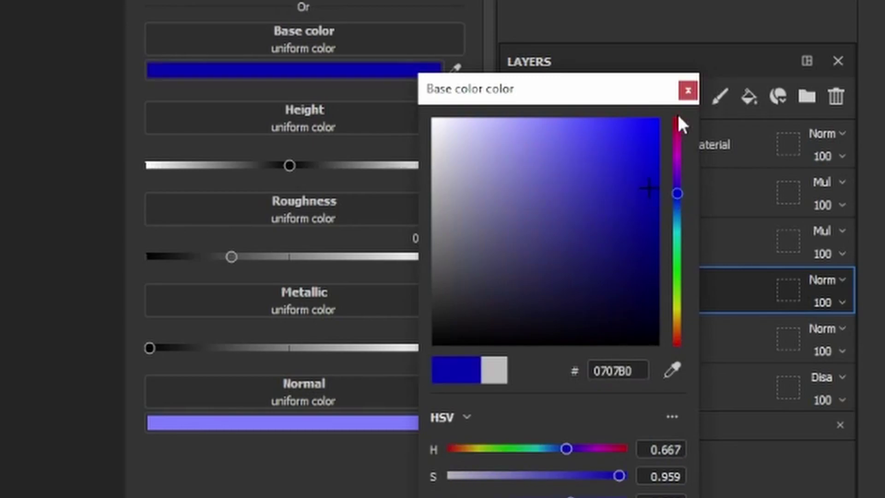
click(683, 92)
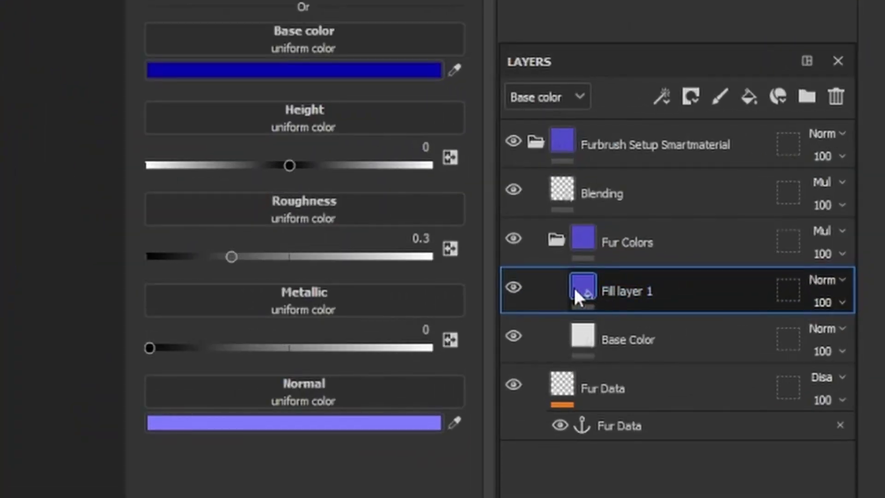
Step: Add a black mask to the blue fill layer and apply the Furbrush Transition Filter to that mask
mouse_move(579, 285)
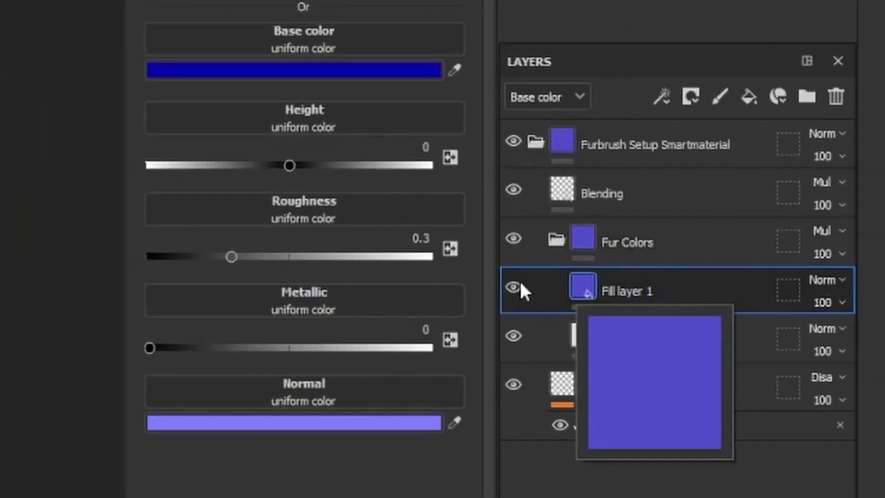
right_click(588, 282)
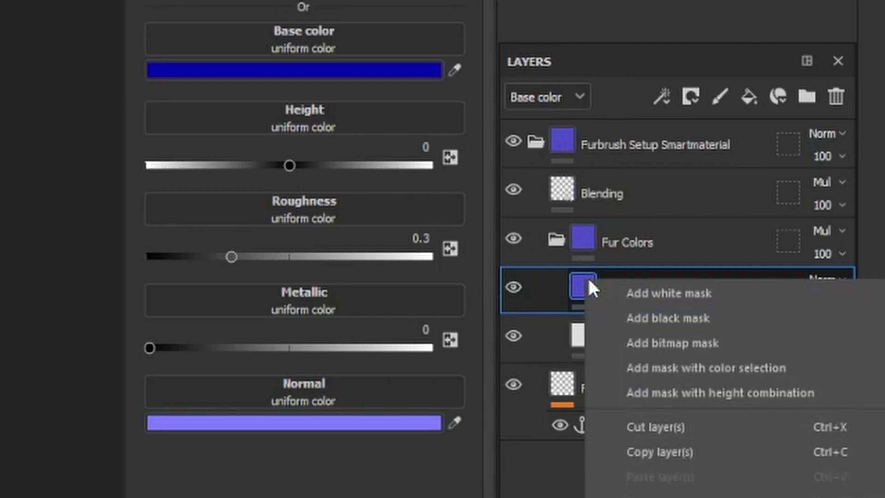
click(623, 312)
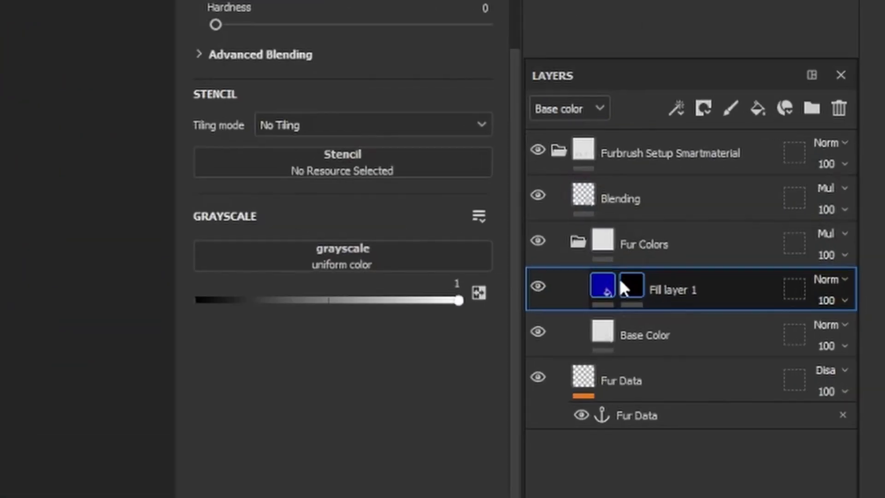
click(622, 284)
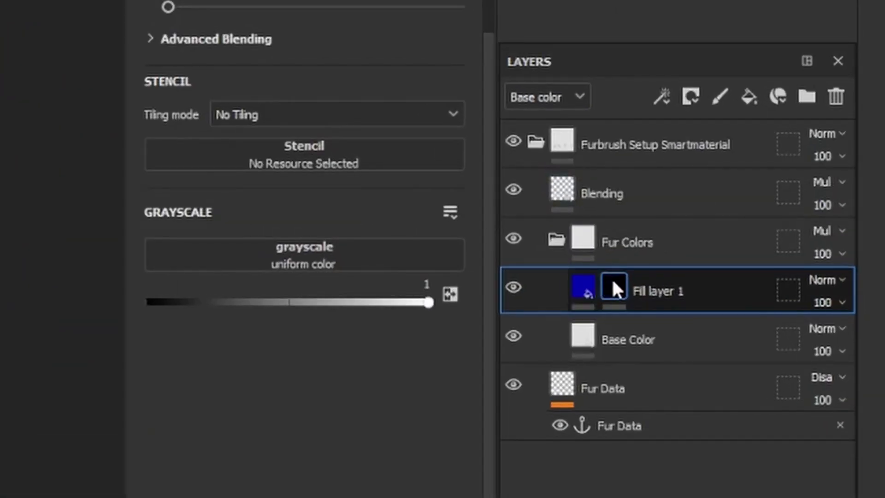
right_click(612, 278)
click(634, 253)
click(453, 83)
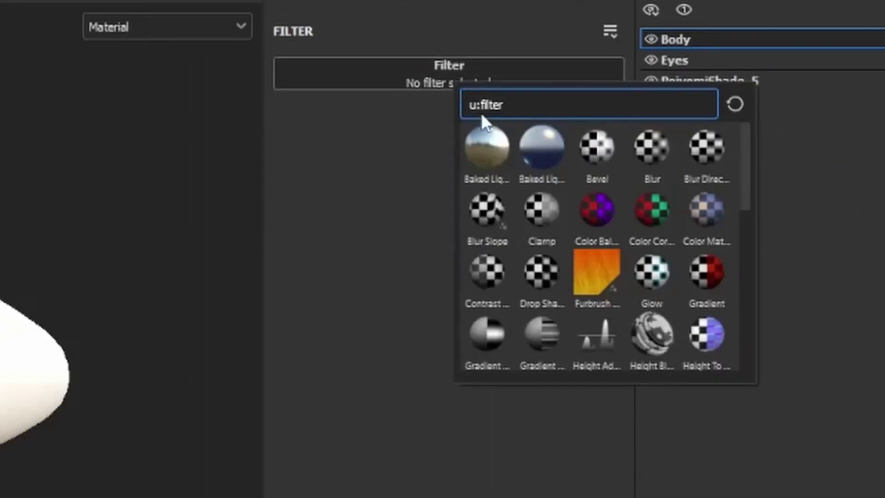
click(581, 272)
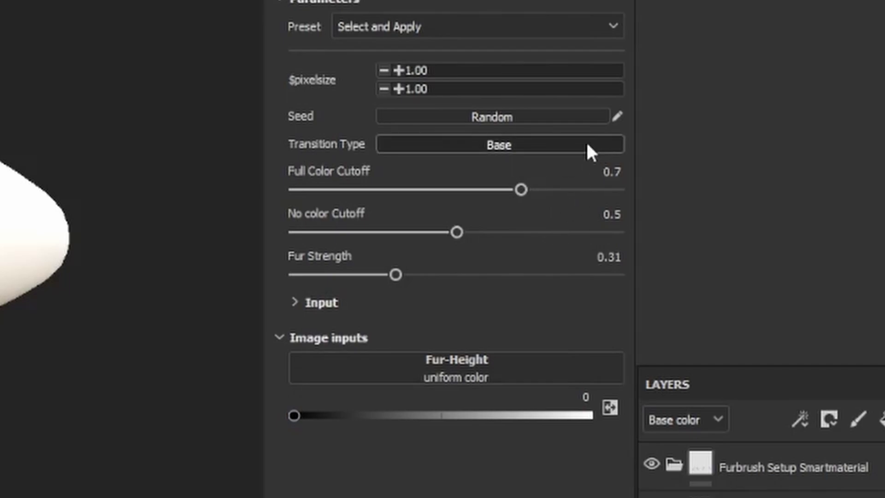
Step: Keep the filter's Transition Type at Base and set No color Cutoff to 0.32 and Fur Strength to 0.51
click(550, 146)
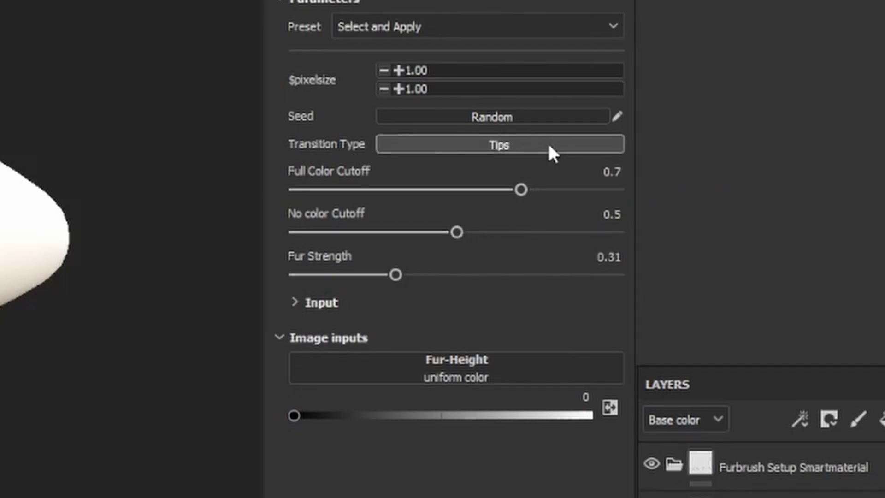
click(549, 145)
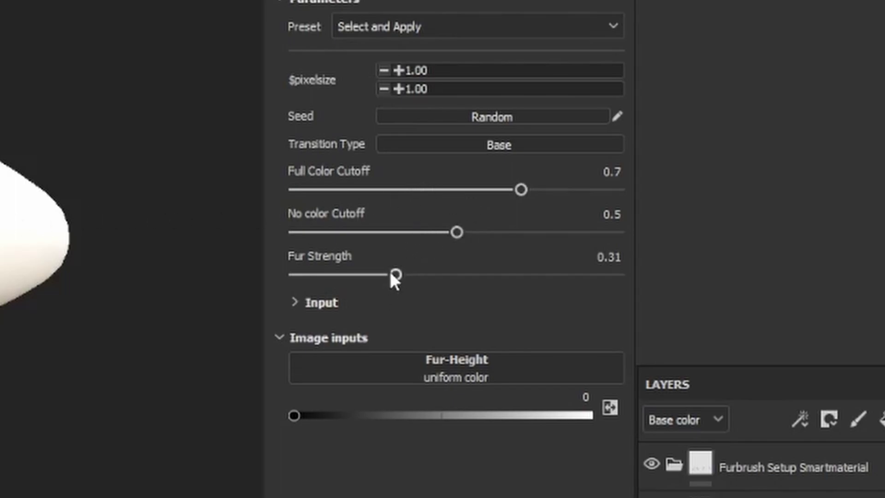
mouse_move(416, 272)
drag(456, 233, 403, 235)
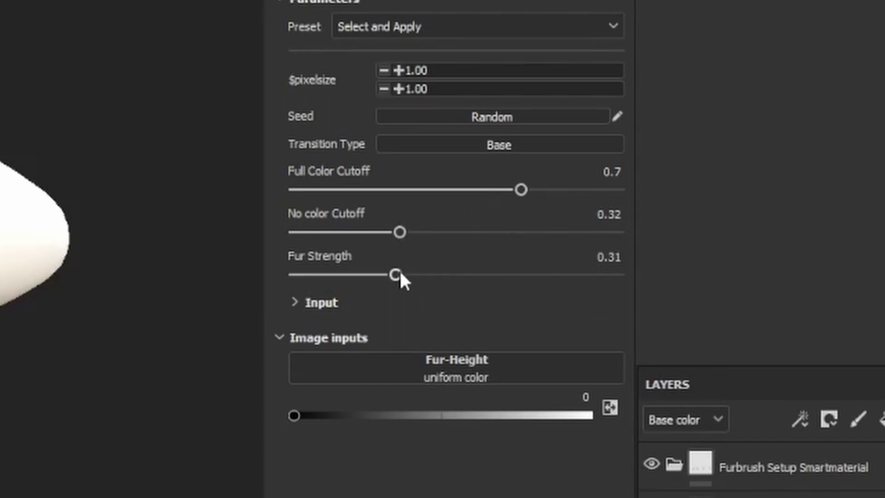
drag(442, 275, 459, 275)
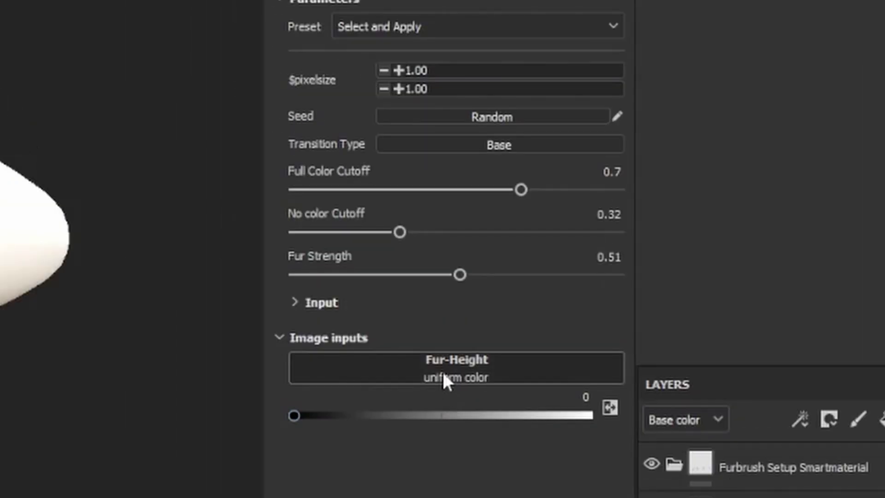
Step: Assign the Fur Data anchor point to the transition filter's Fur-Height image input
click(442, 374)
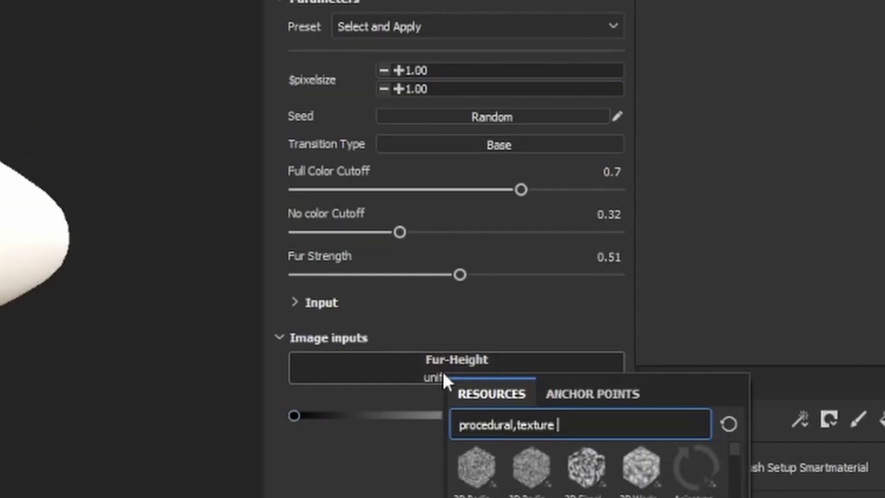
click(571, 392)
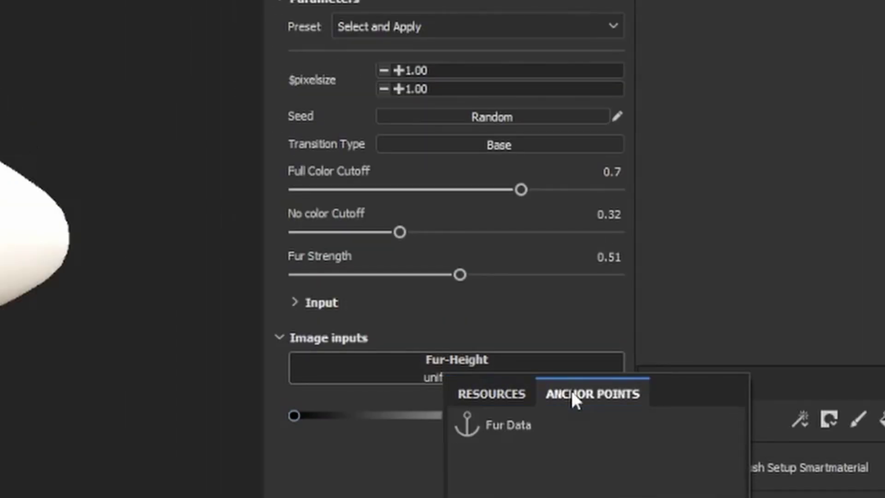
click(507, 433)
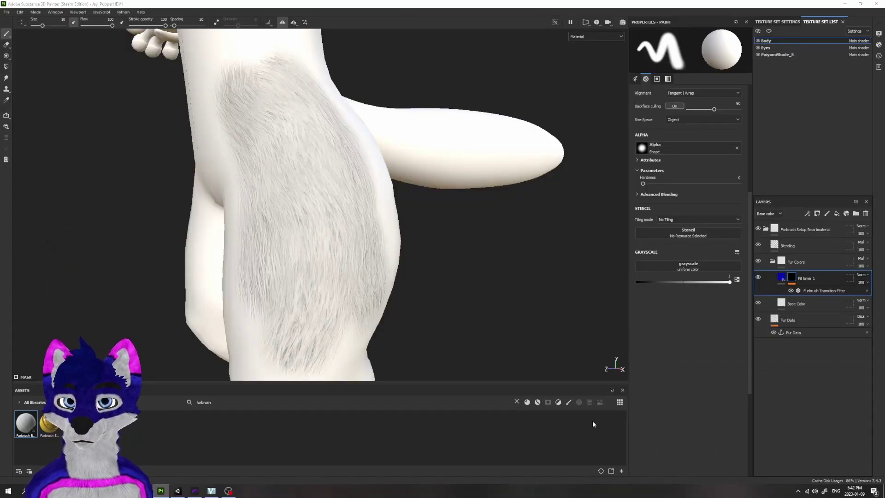
Step: Paint a blue fur patch over the hip and upper thigh on the fill layer's mask with the Basic Soft brush
click(517, 402)
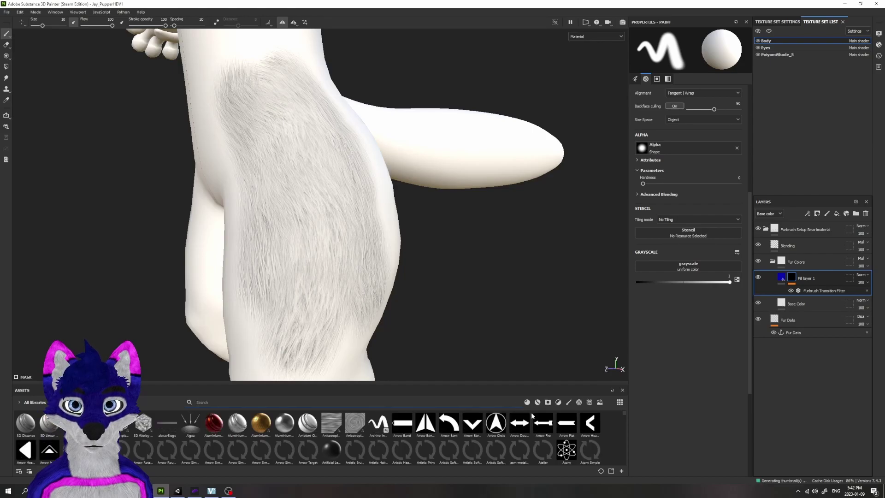
click(568, 402)
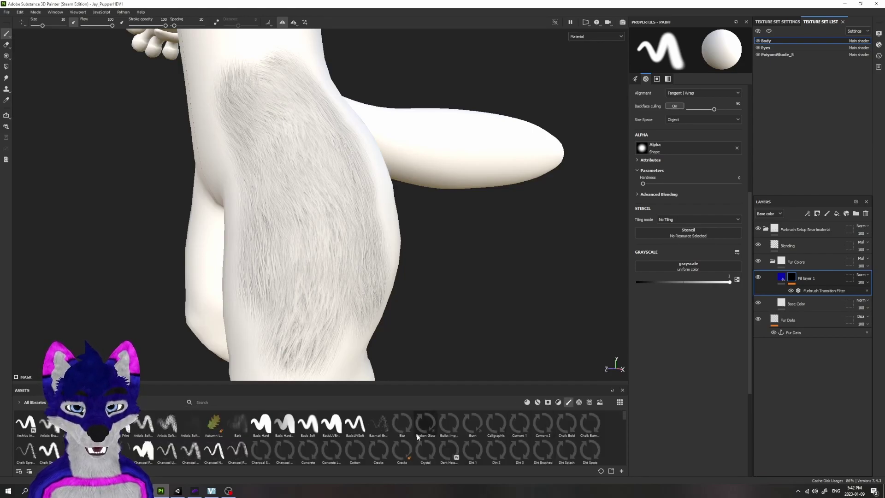
click(310, 427)
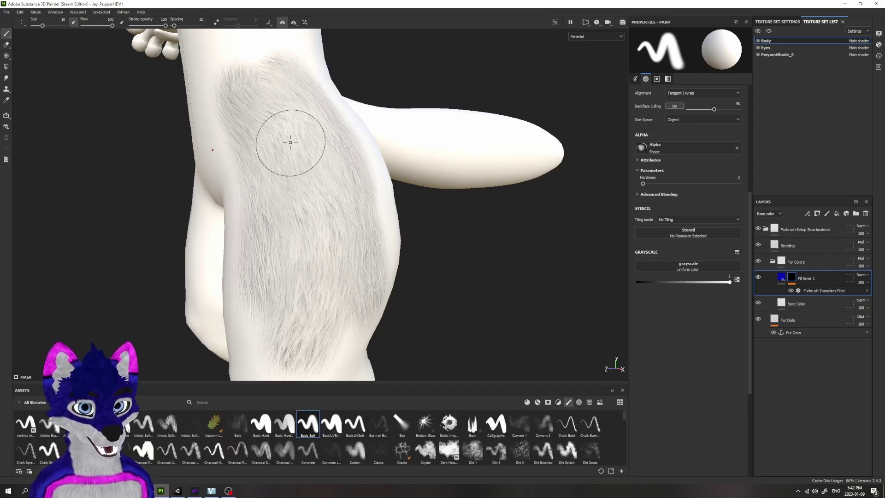
drag(258, 155, 355, 179)
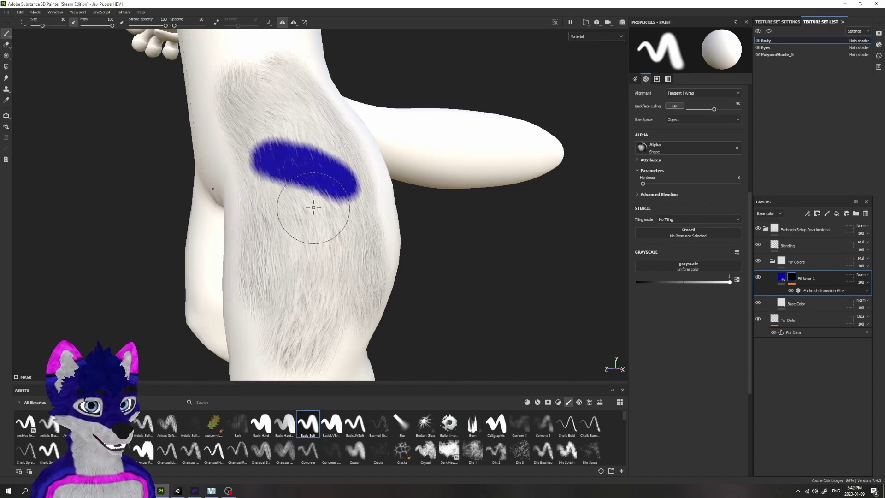
scroll(306, 147, up, 5)
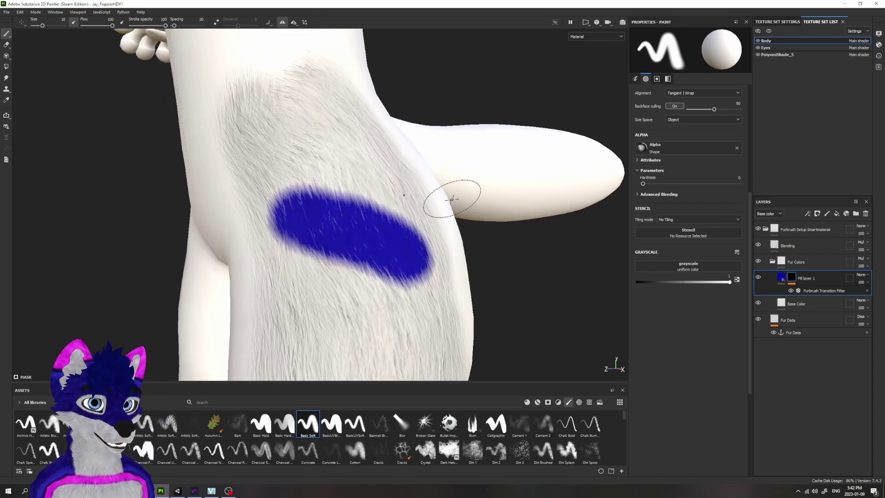
mouse_move(276, 158)
mouse_down()
mouse_move(258, 137)
mouse_move(297, 194)
mouse_move(284, 133)
mouse_move(346, 194)
mouse_move(333, 127)
mouse_move(394, 222)
mouse_move(405, 186)
mouse_move(433, 230)
mouse_move(391, 175)
mouse_move(336, 132)
mouse_move(295, 121)
mouse_move(280, 159)
mouse_move(299, 205)
mouse_move(261, 180)
mouse_move(283, 122)
mouse_move(334, 134)
mouse_move(397, 187)
mouse_move(392, 153)
mouse_up()
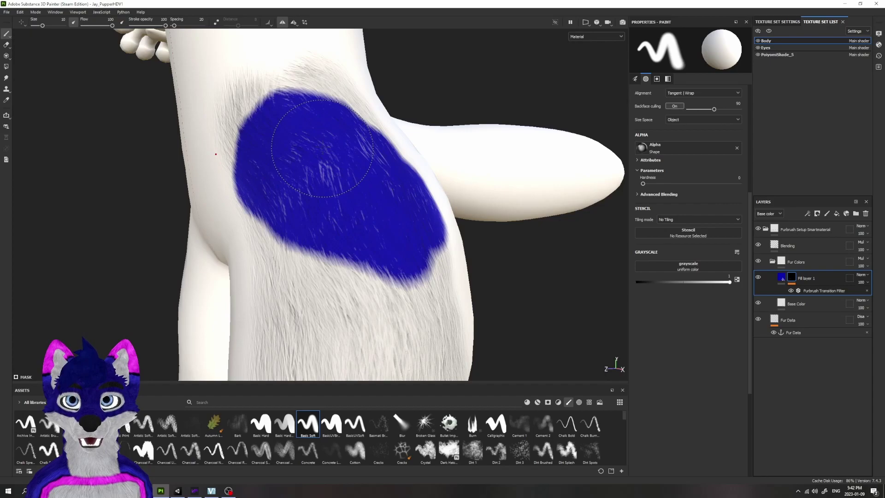
alt+drag(299, 147, 386, 233)
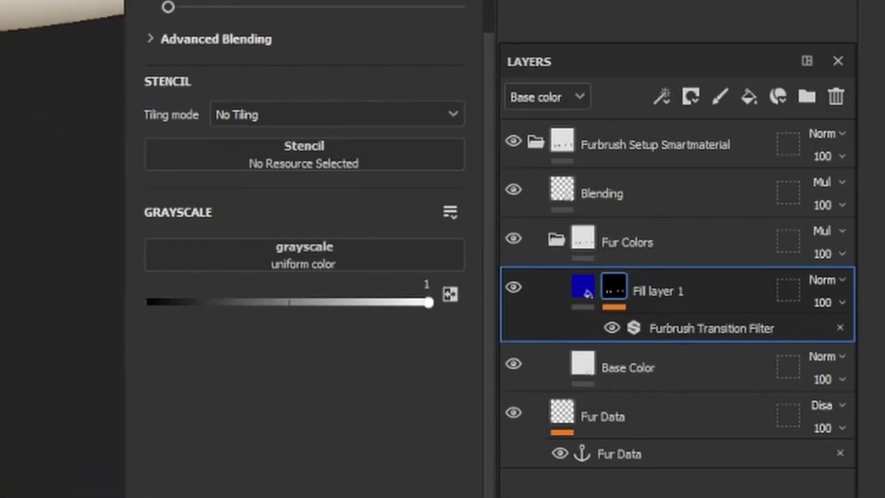
Step: Add another fill layer directly above Base Color and set its base color to white FFFFFF
click(662, 357)
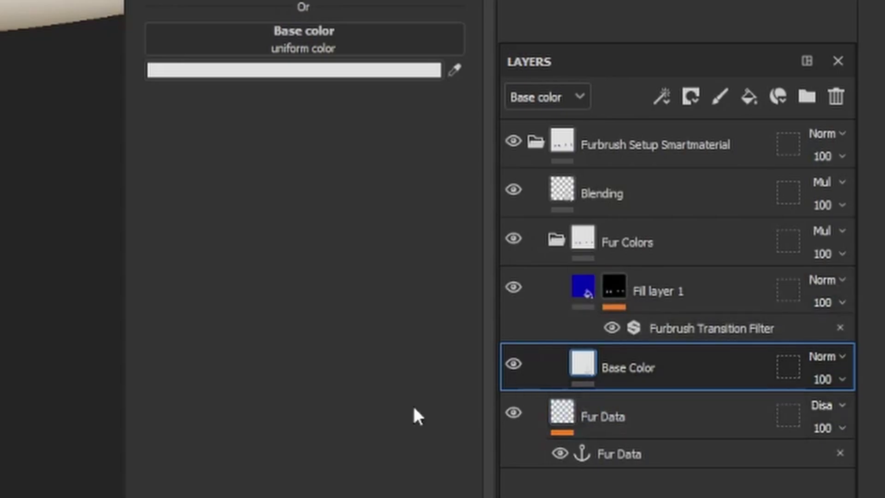
click(761, 92)
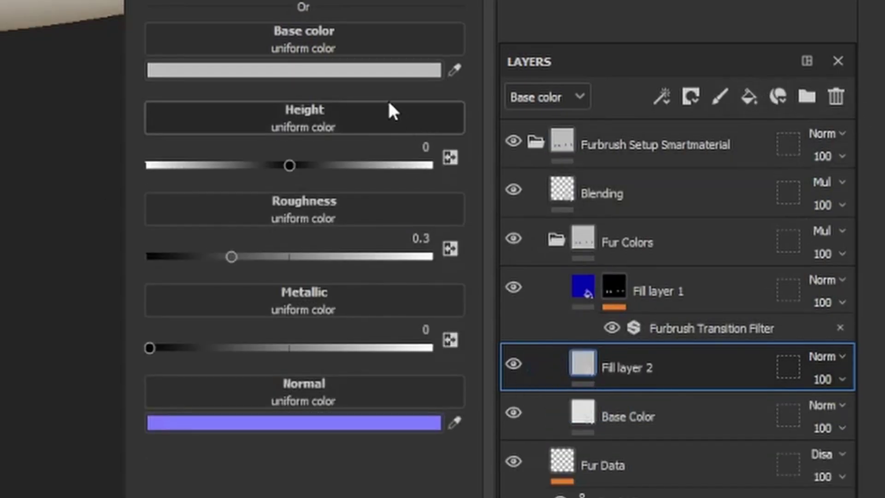
click(387, 70)
text(FFFFFF)
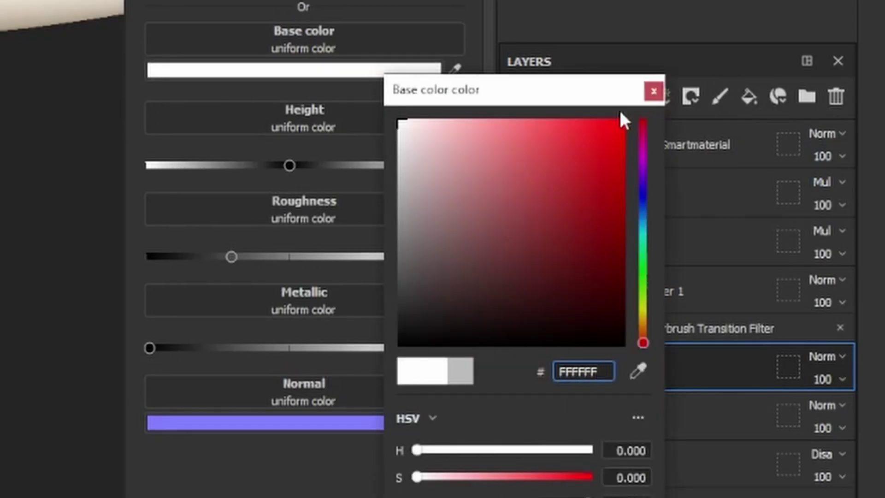
click(654, 92)
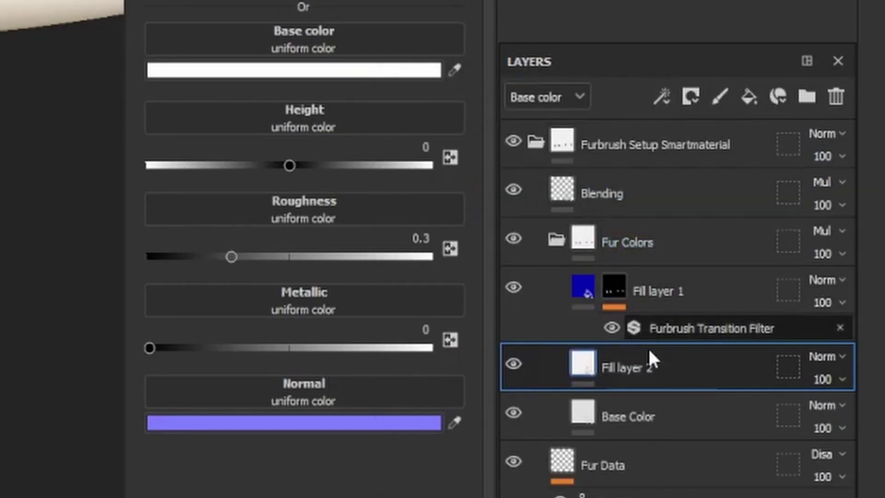
Step: Add a white mask to the white fill layer and apply the Furbrush Transition Filter to it with Transition Type Tips
right_click(581, 368)
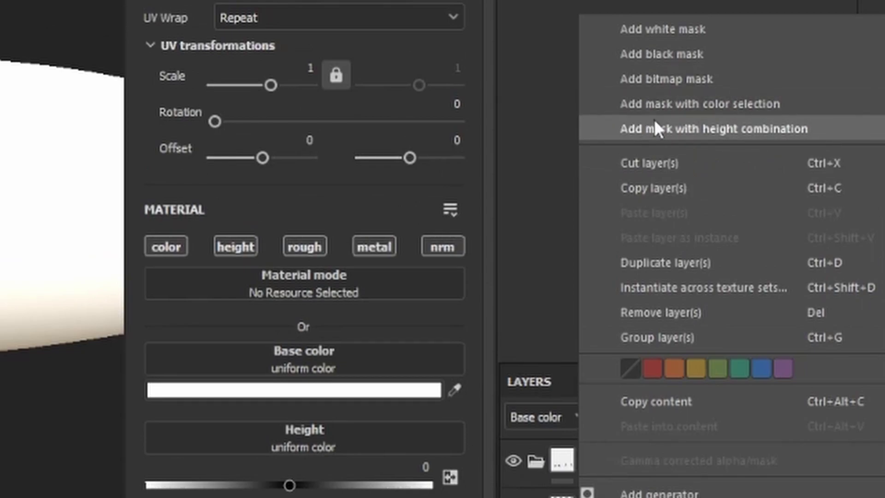
click(662, 27)
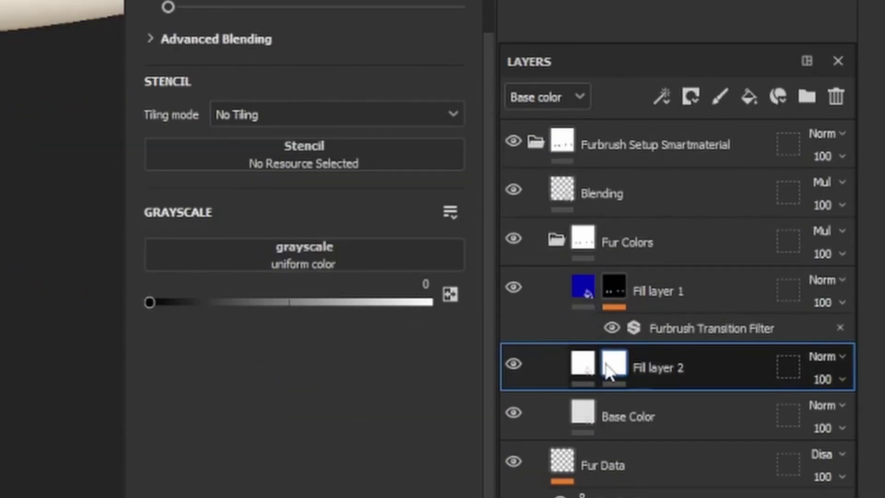
right_click(585, 365)
click(647, 300)
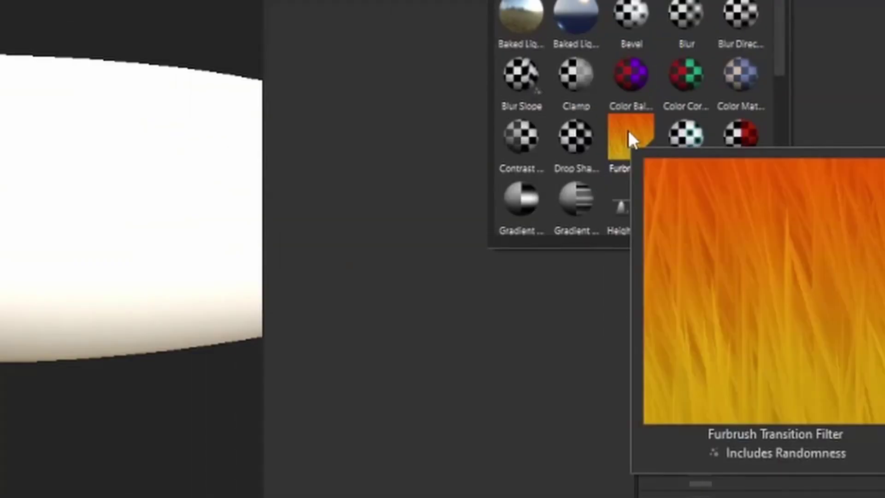
click(628, 138)
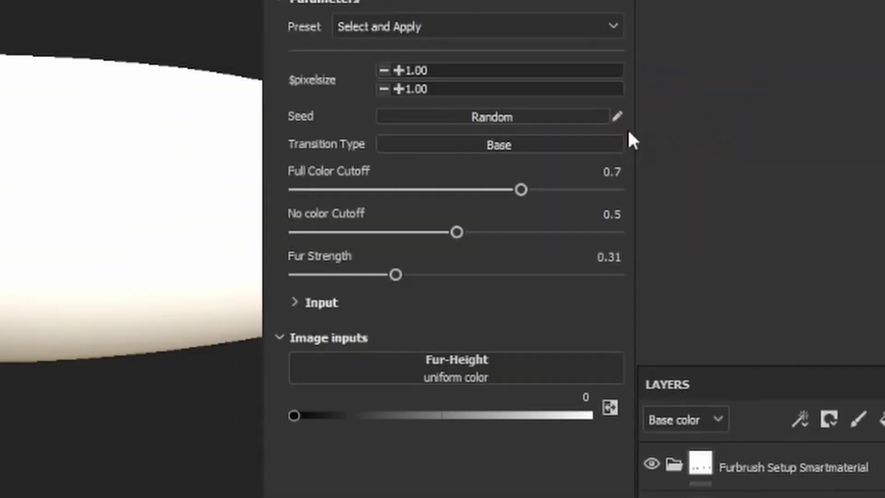
click(498, 145)
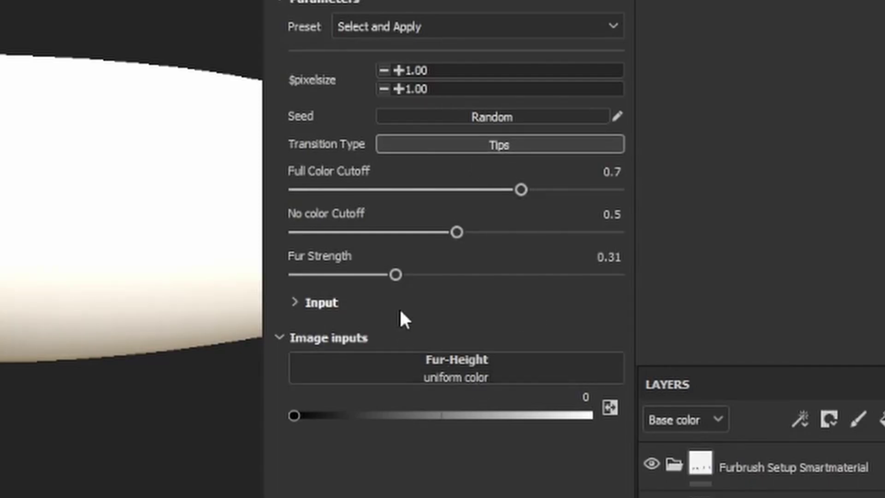
Step: Assign the Fur Data anchor point to the Fur-Height image input of the white fill layer's transition filter
click(432, 367)
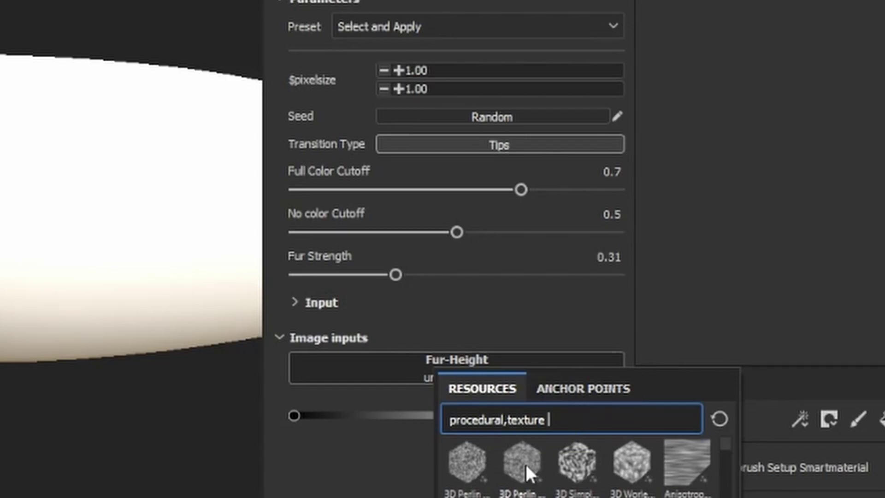
click(570, 388)
click(508, 424)
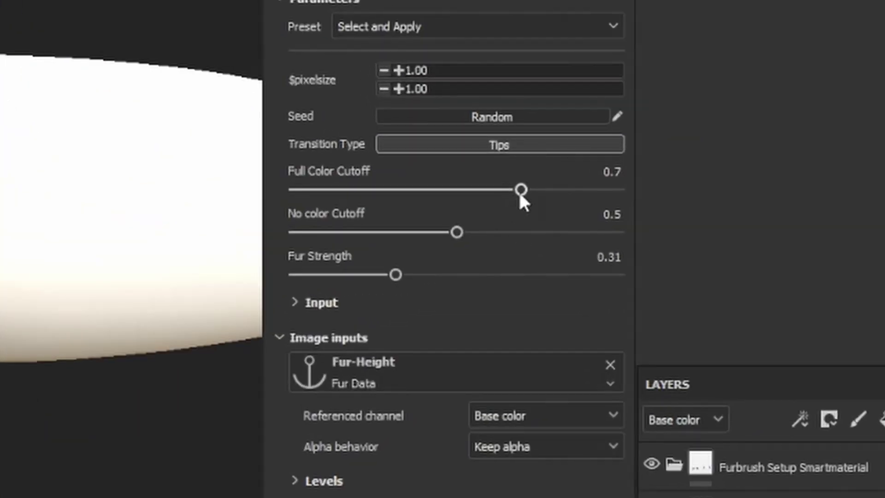
Step: Set the white layer's transition filter to Full Color Cutoff 0.37, No color Cutoff 0.38 and Fur Strength 0.68
drag(520, 193, 417, 200)
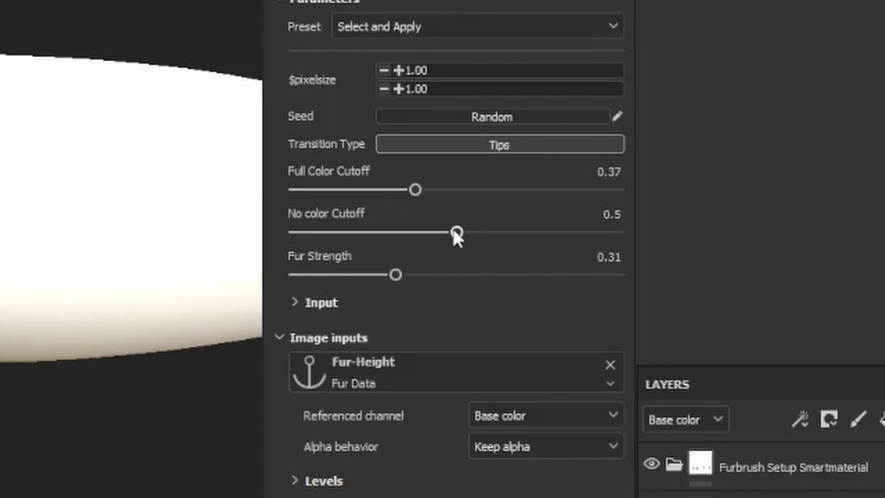
drag(453, 231, 418, 232)
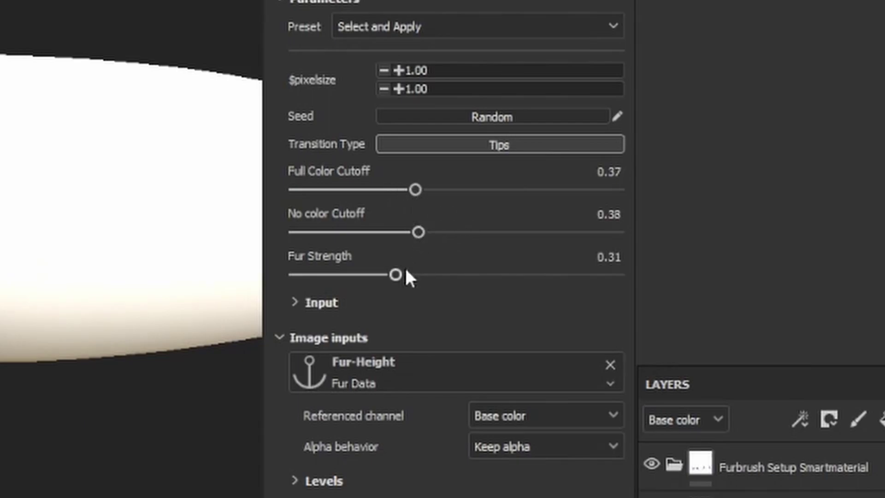
mouse_move(404, 272)
mouse_down()
mouse_move(525, 275)
mouse_move(514, 276)
mouse_up()
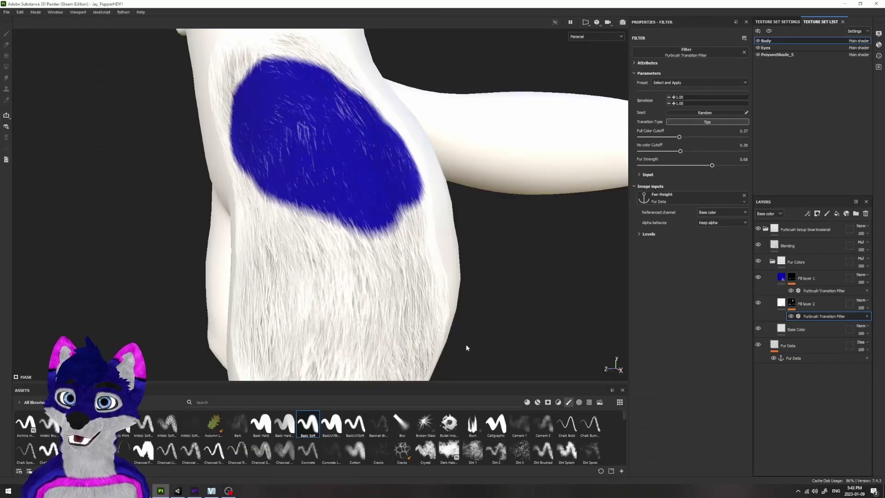
Step: Compare the fur with and without the white tips layer by toggling Fill layer 2's visibility
click(757, 303)
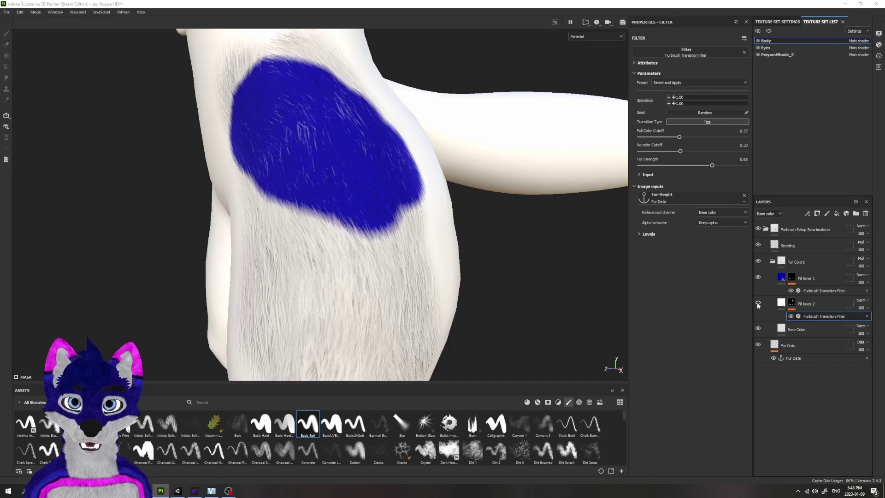
click(758, 302)
click(758, 303)
click(758, 303)
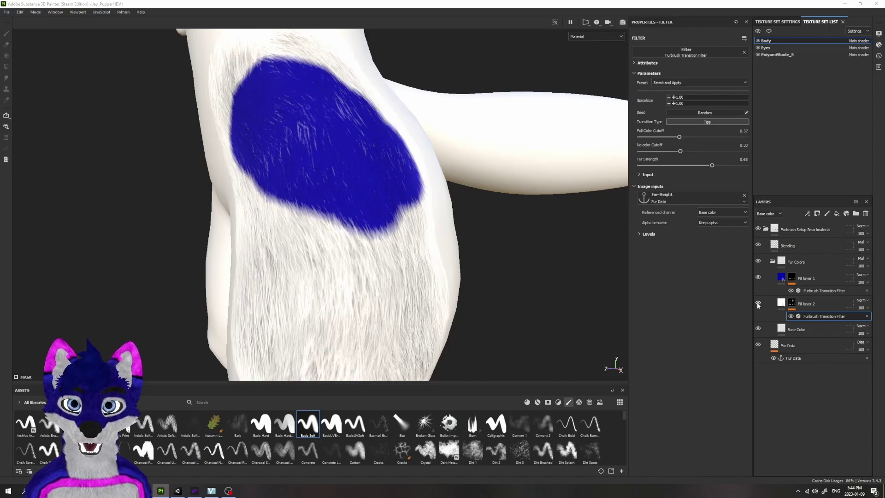
click(758, 302)
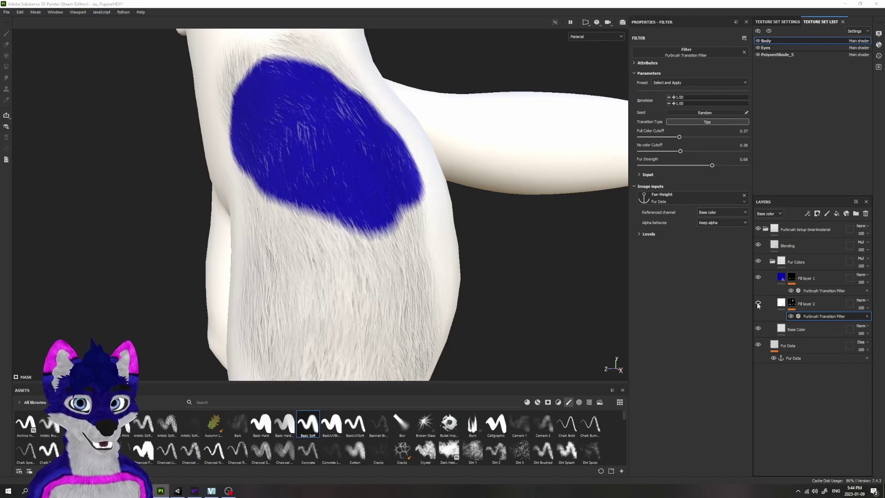
click(757, 303)
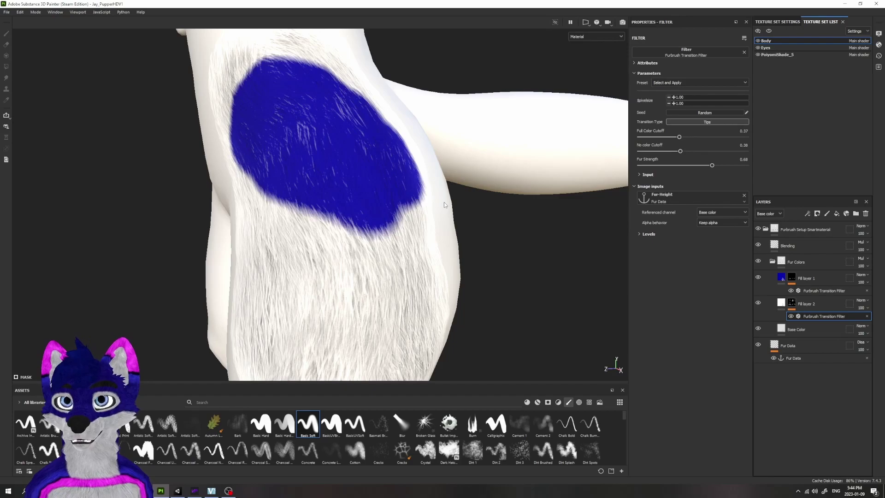
alt+drag(276, 166, 338, 188)
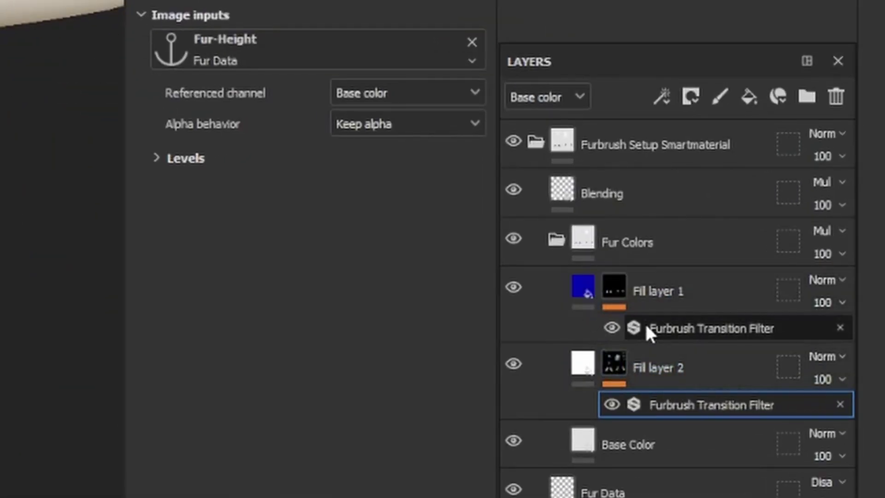
Step: Duplicate the blue Fill layer 1 and set the copy's base color to the lighter blue 2B2BC9
click(666, 297)
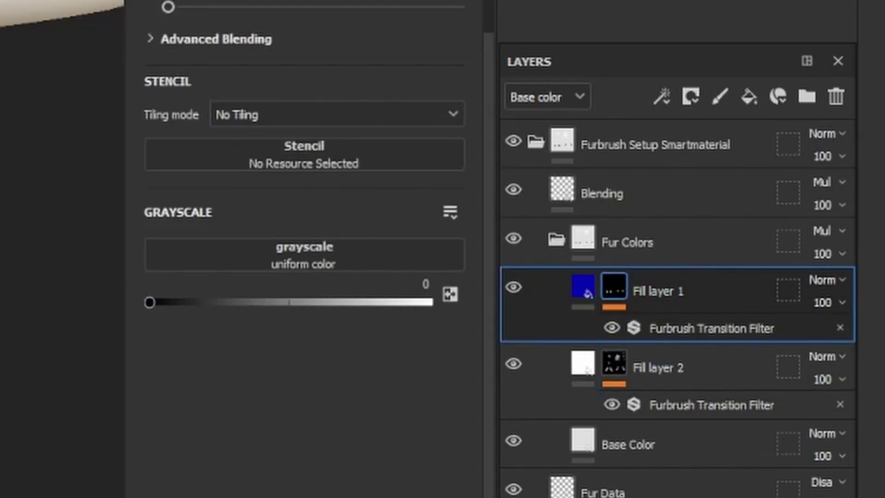
key(ctrl+d)
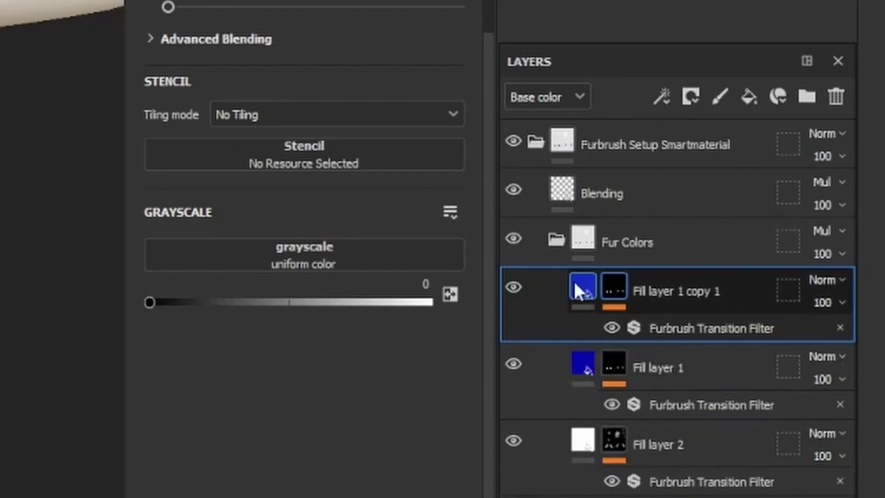
click(575, 287)
click(359, 74)
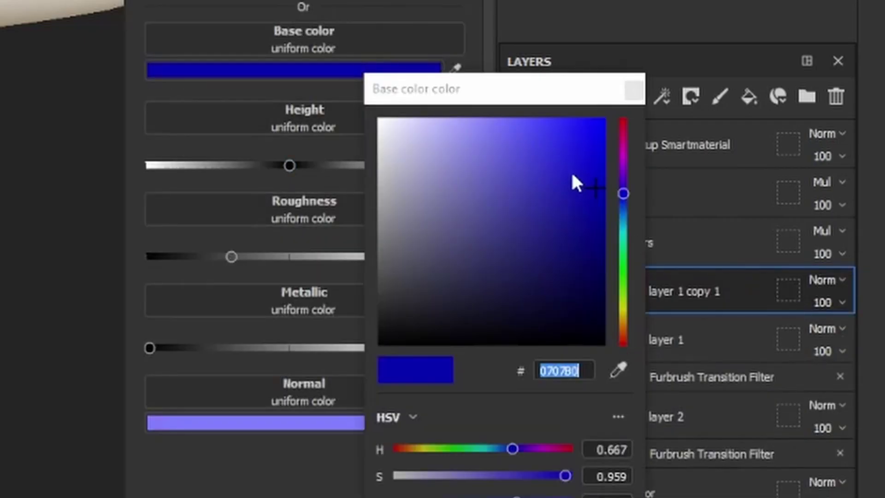
click(555, 165)
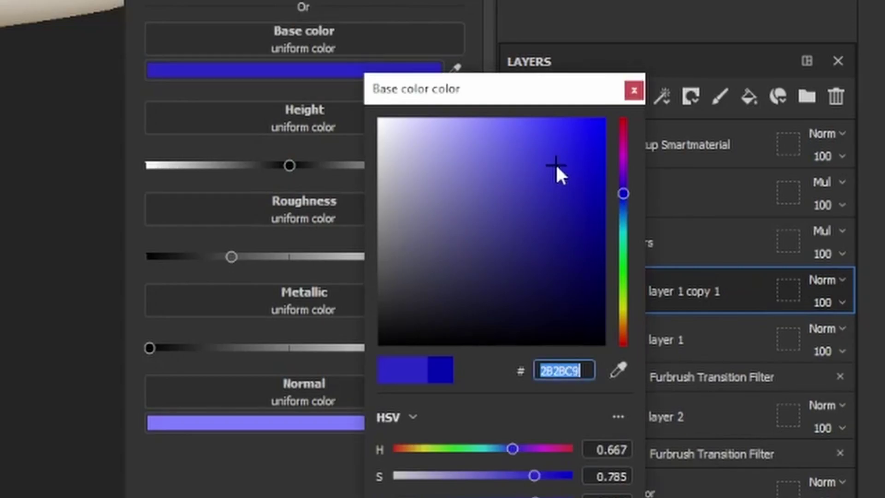
click(634, 91)
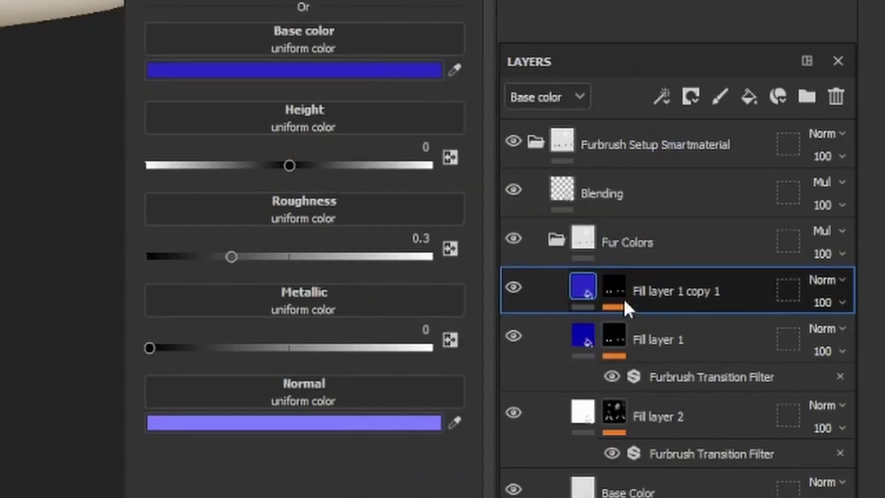
Step: Set the duplicated layer's transition filter to Tips with Full Color Cutoff 0.39, No color Cutoff 0.39 and Fur Strength 0.71
click(612, 300)
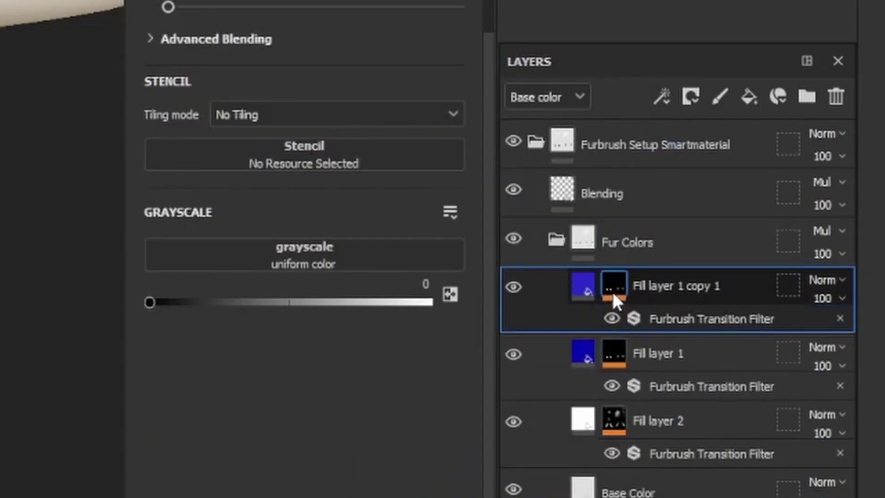
click(676, 327)
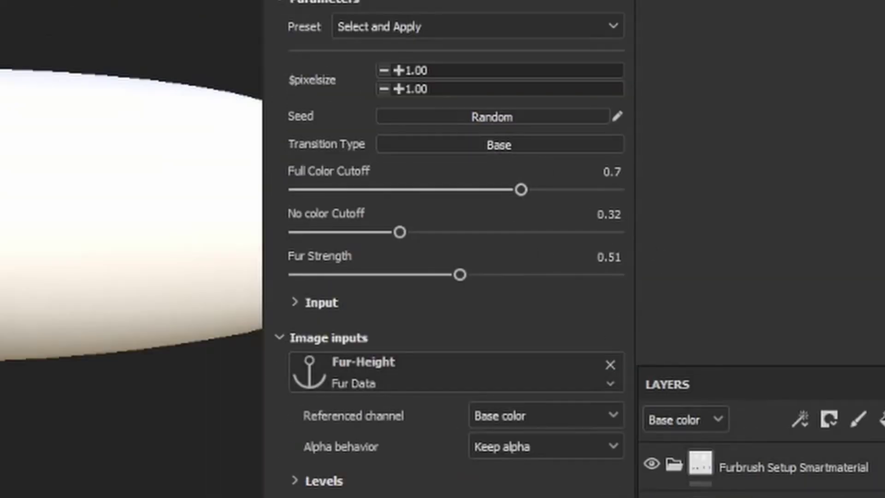
click(499, 144)
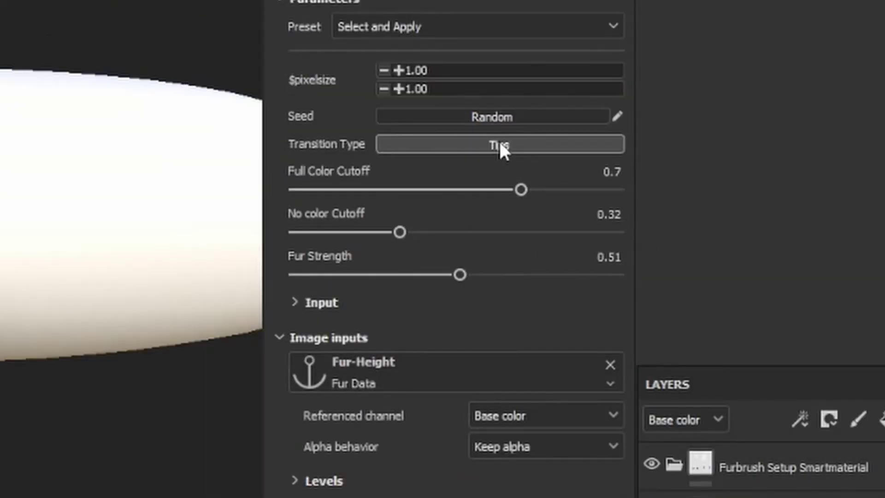
drag(520, 189, 420, 195)
drag(419, 233, 421, 232)
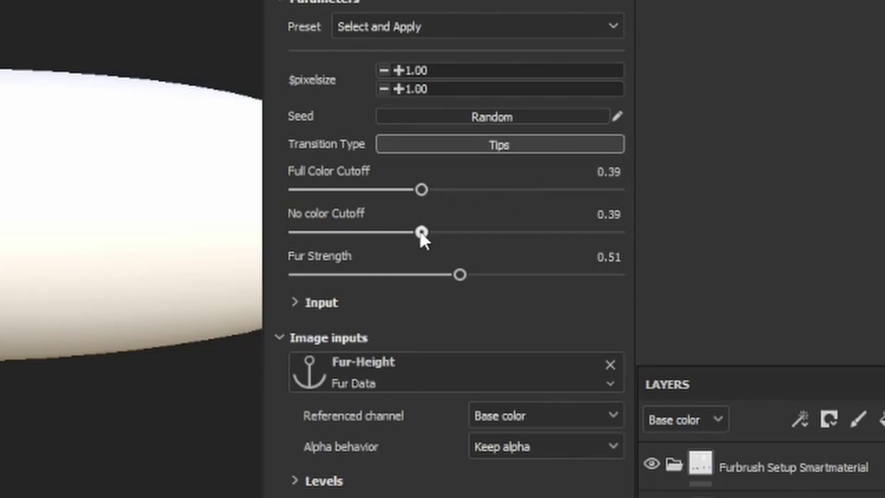
drag(468, 267, 524, 273)
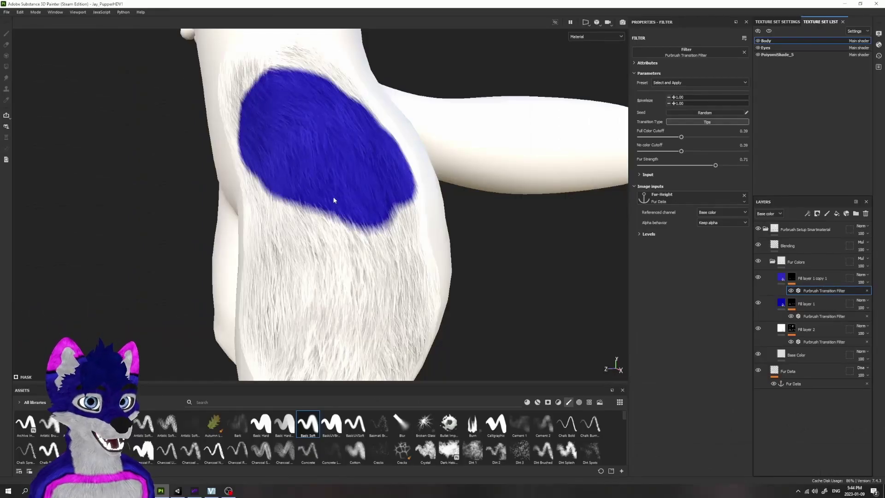
Step: Paint white on Fill layer 1 copy 1's mask along the blue patch's lower edge with a resized Basic Soft brush
scroll(339, 212, up, 4)
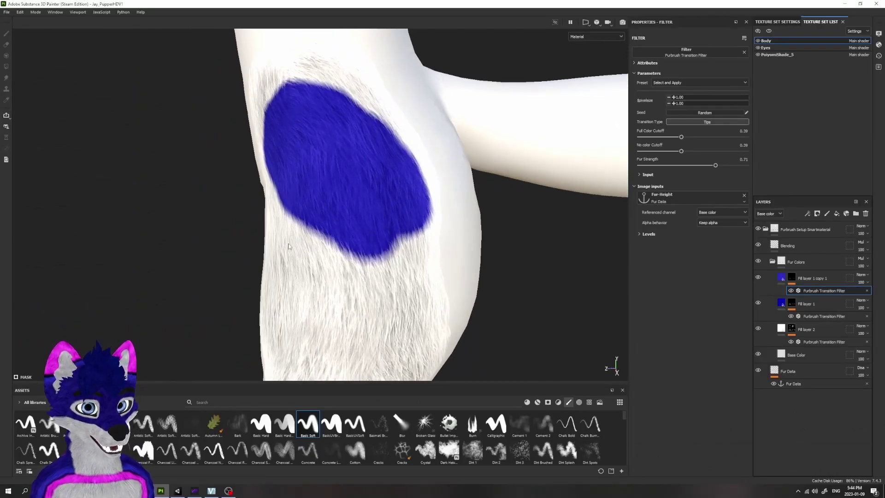
scroll(322, 239, up, 2)
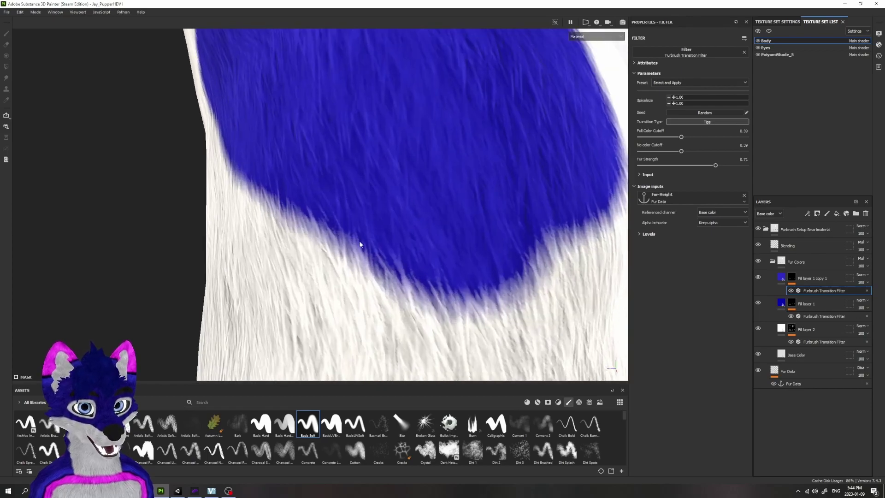
click(812, 277)
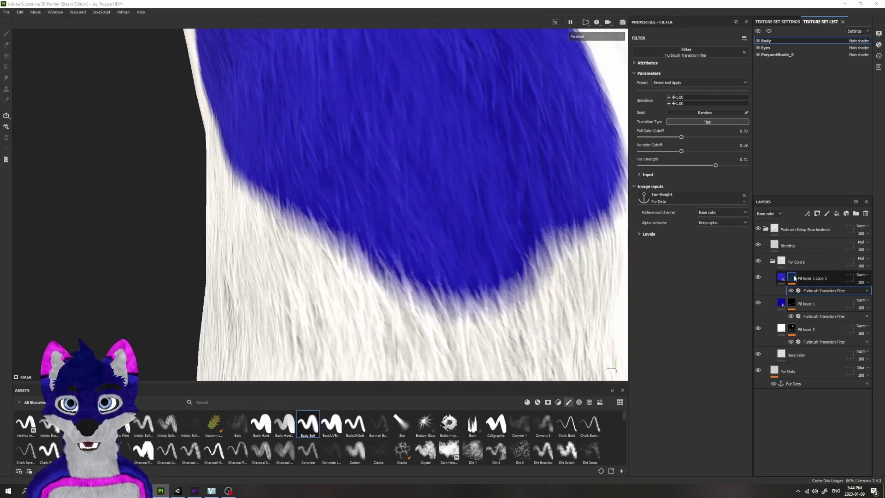
key(1)
mouse_move(423, 173)
ctrl+right_down()
mouse_move(395, 217)
mouse_move(411, 222)
ctrl+right_up()
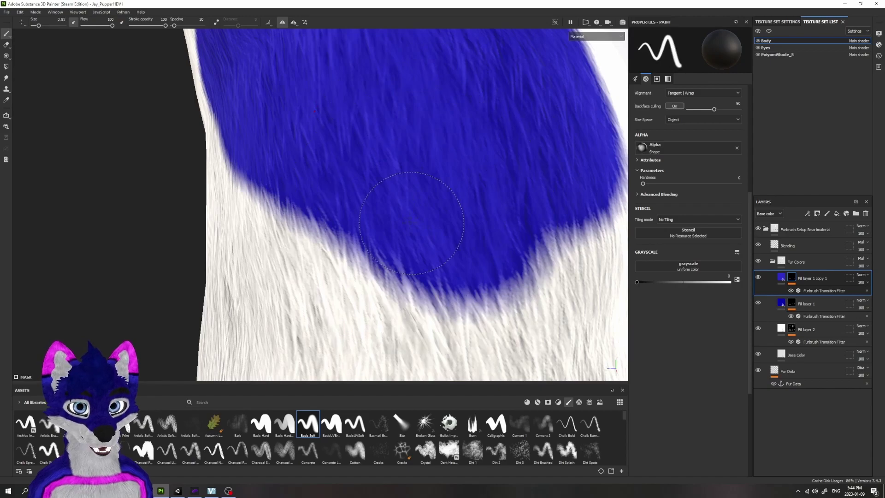
key(x)
mouse_move(410, 223)
mouse_down()
mouse_move(466, 280)
mouse_move(503, 274)
mouse_move(393, 265)
mouse_move(368, 247)
mouse_move(399, 274)
mouse_move(425, 239)
mouse_move(406, 252)
mouse_move(369, 202)
mouse_move(357, 215)
mouse_move(446, 251)
mouse_move(400, 237)
mouse_up()
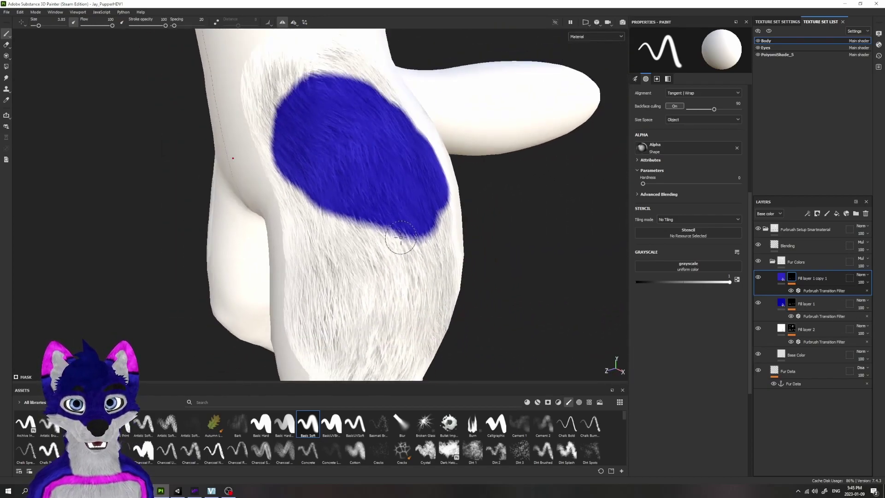